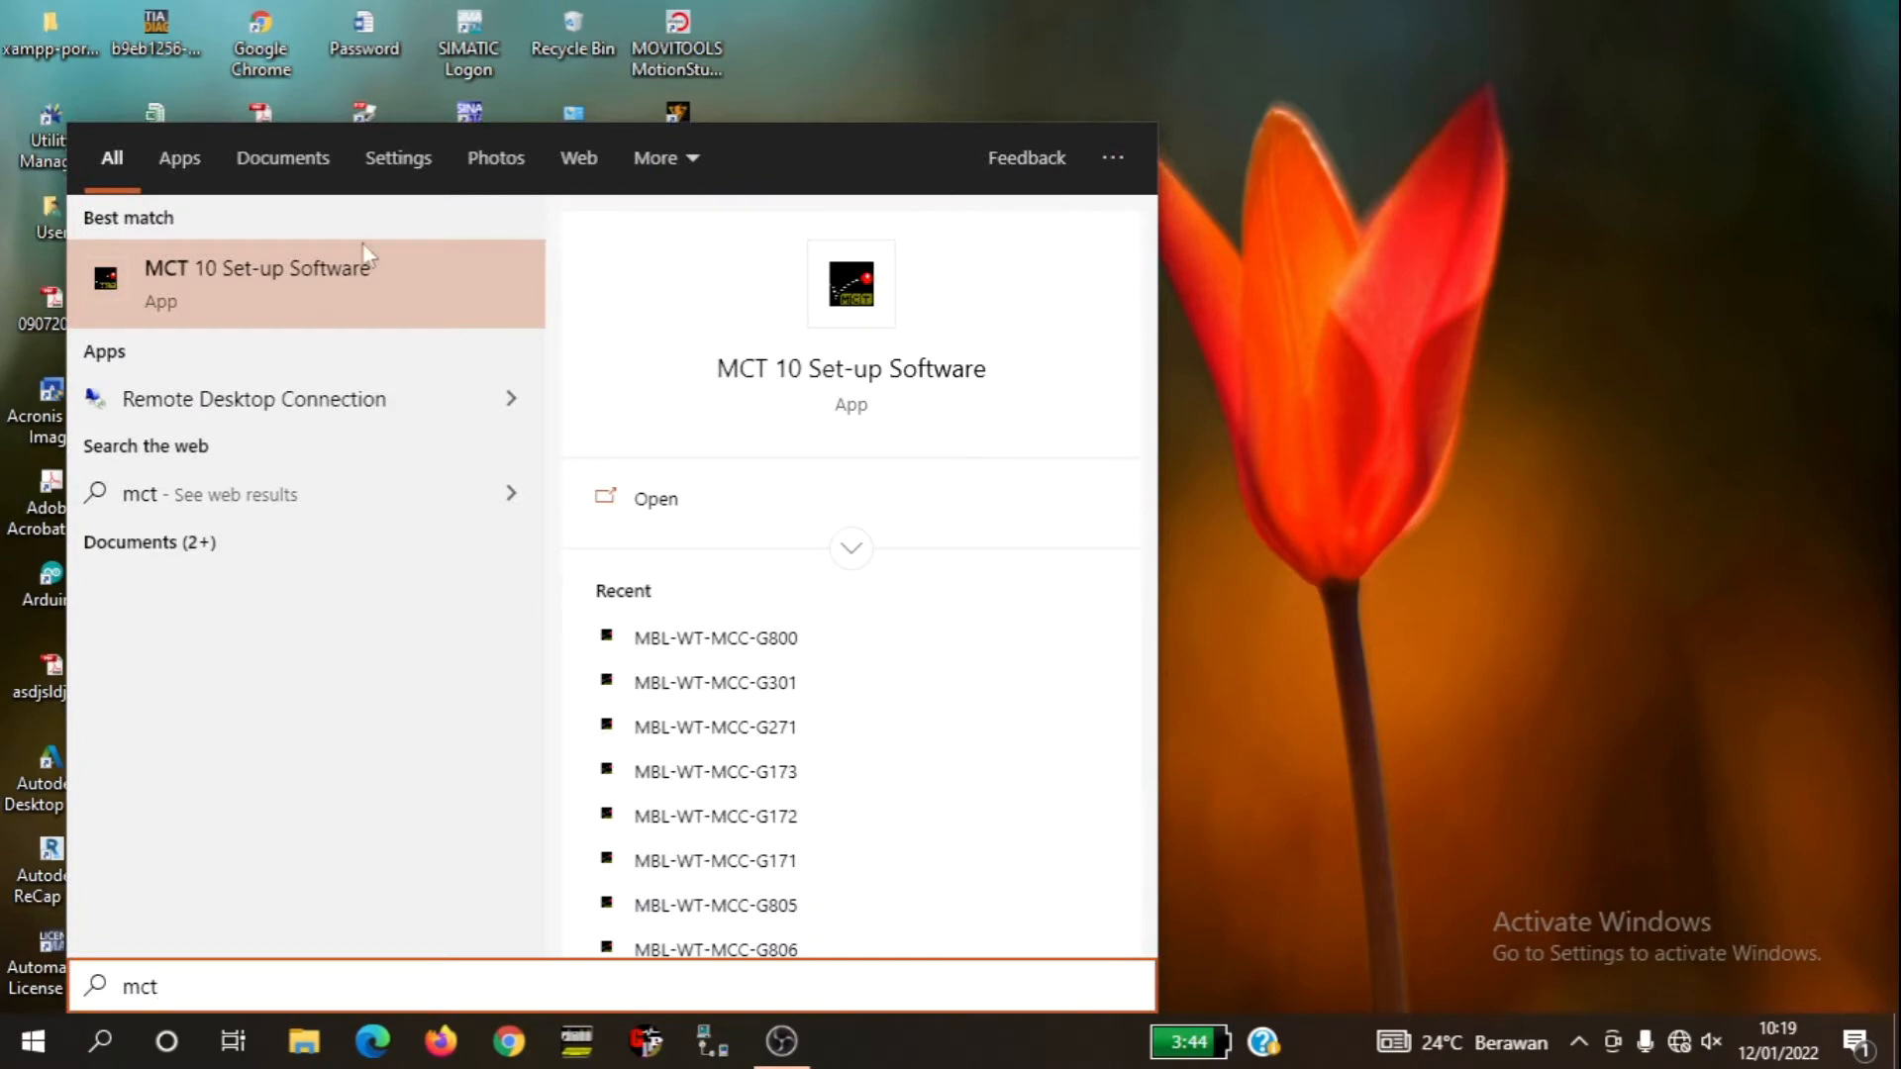
Launch MCT 10 Set-up Software and expand the FC-202 15.00kW drive connected on USB 1 in the network.
click(343, 305)
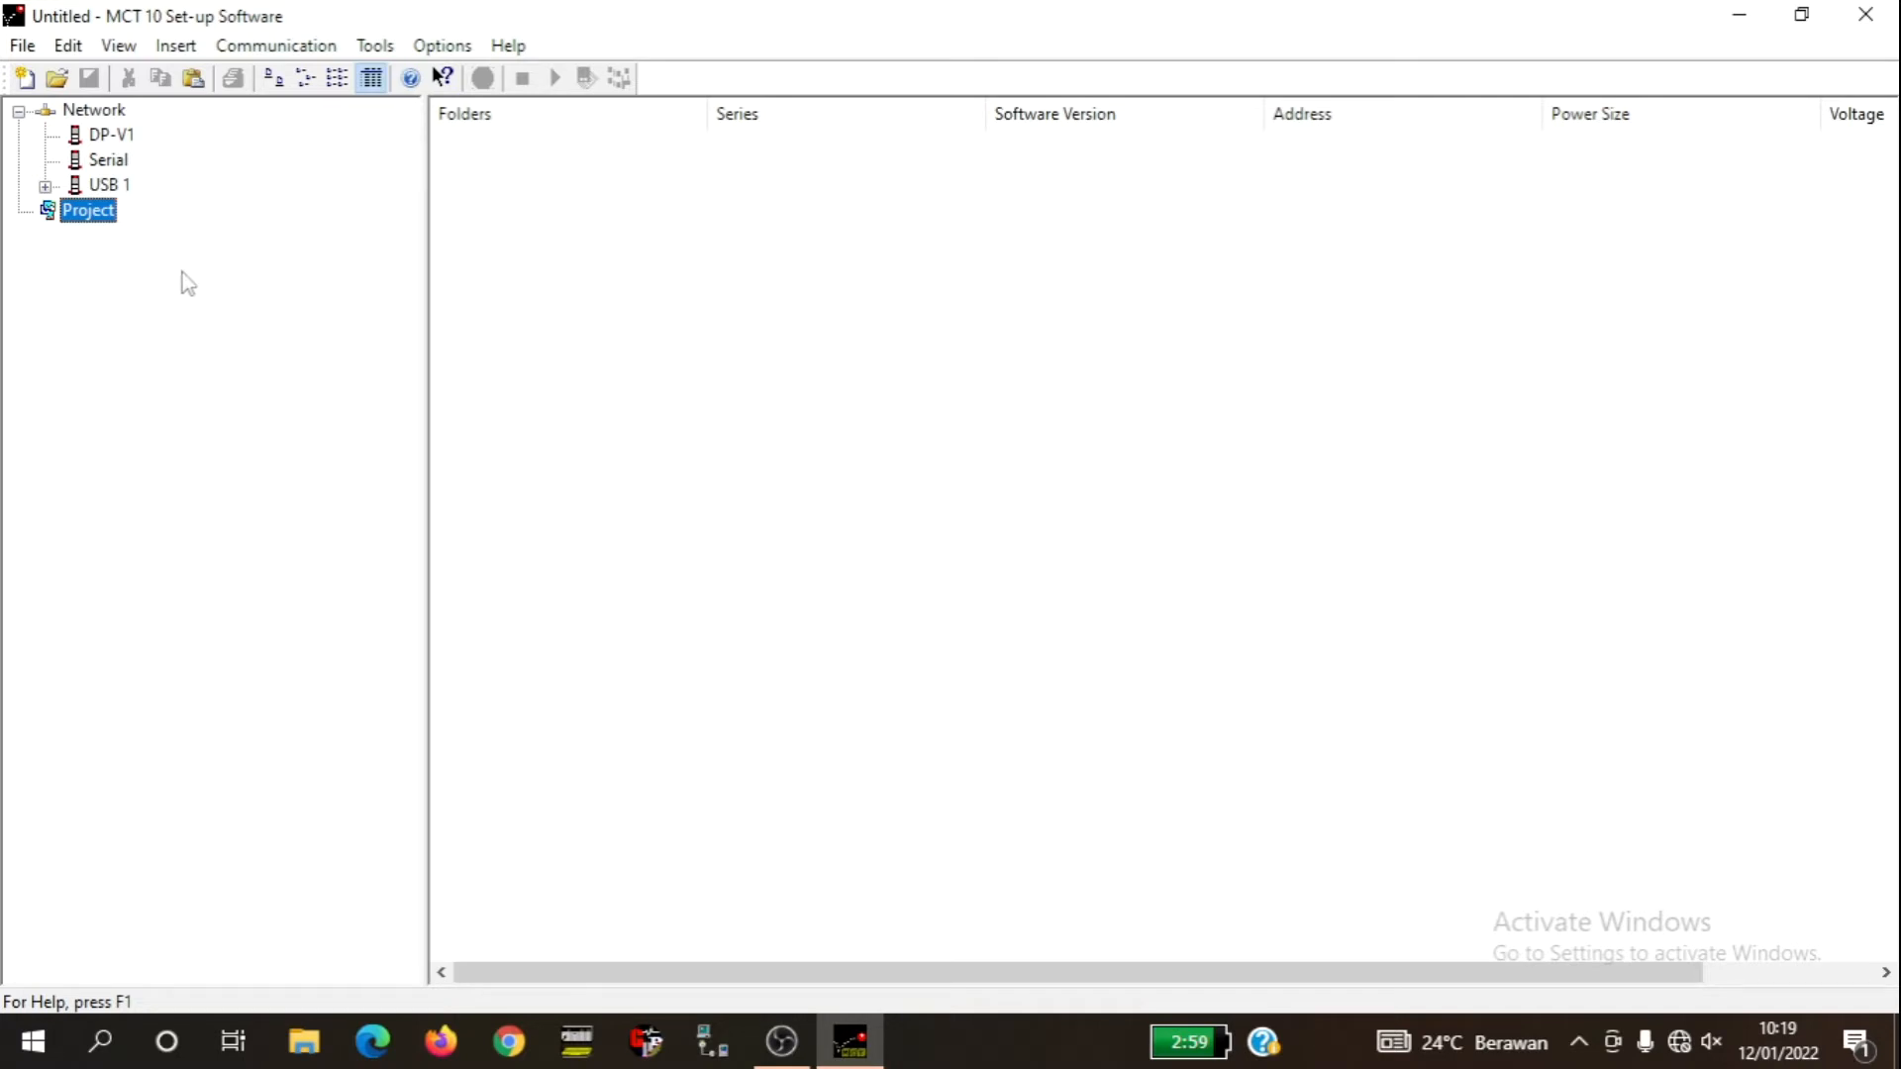
click(45, 188)
click(44, 186)
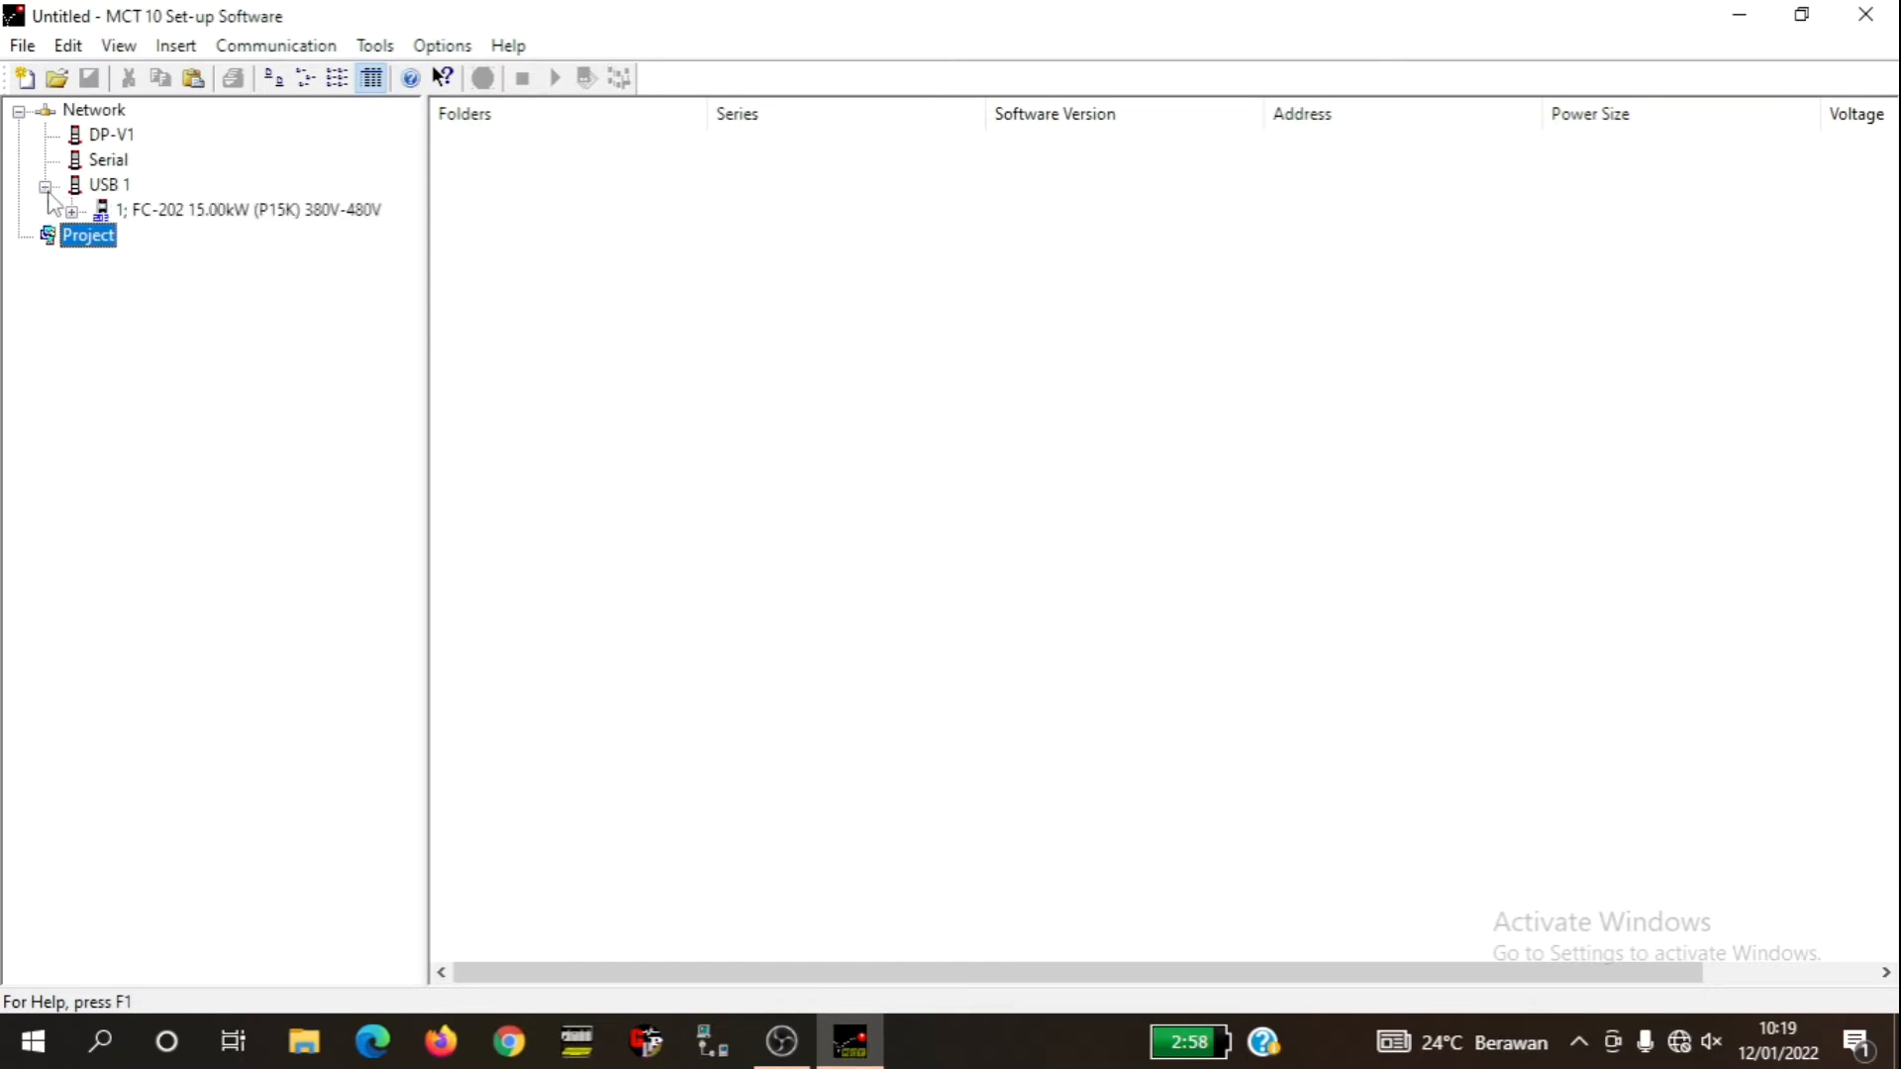
click(164, 212)
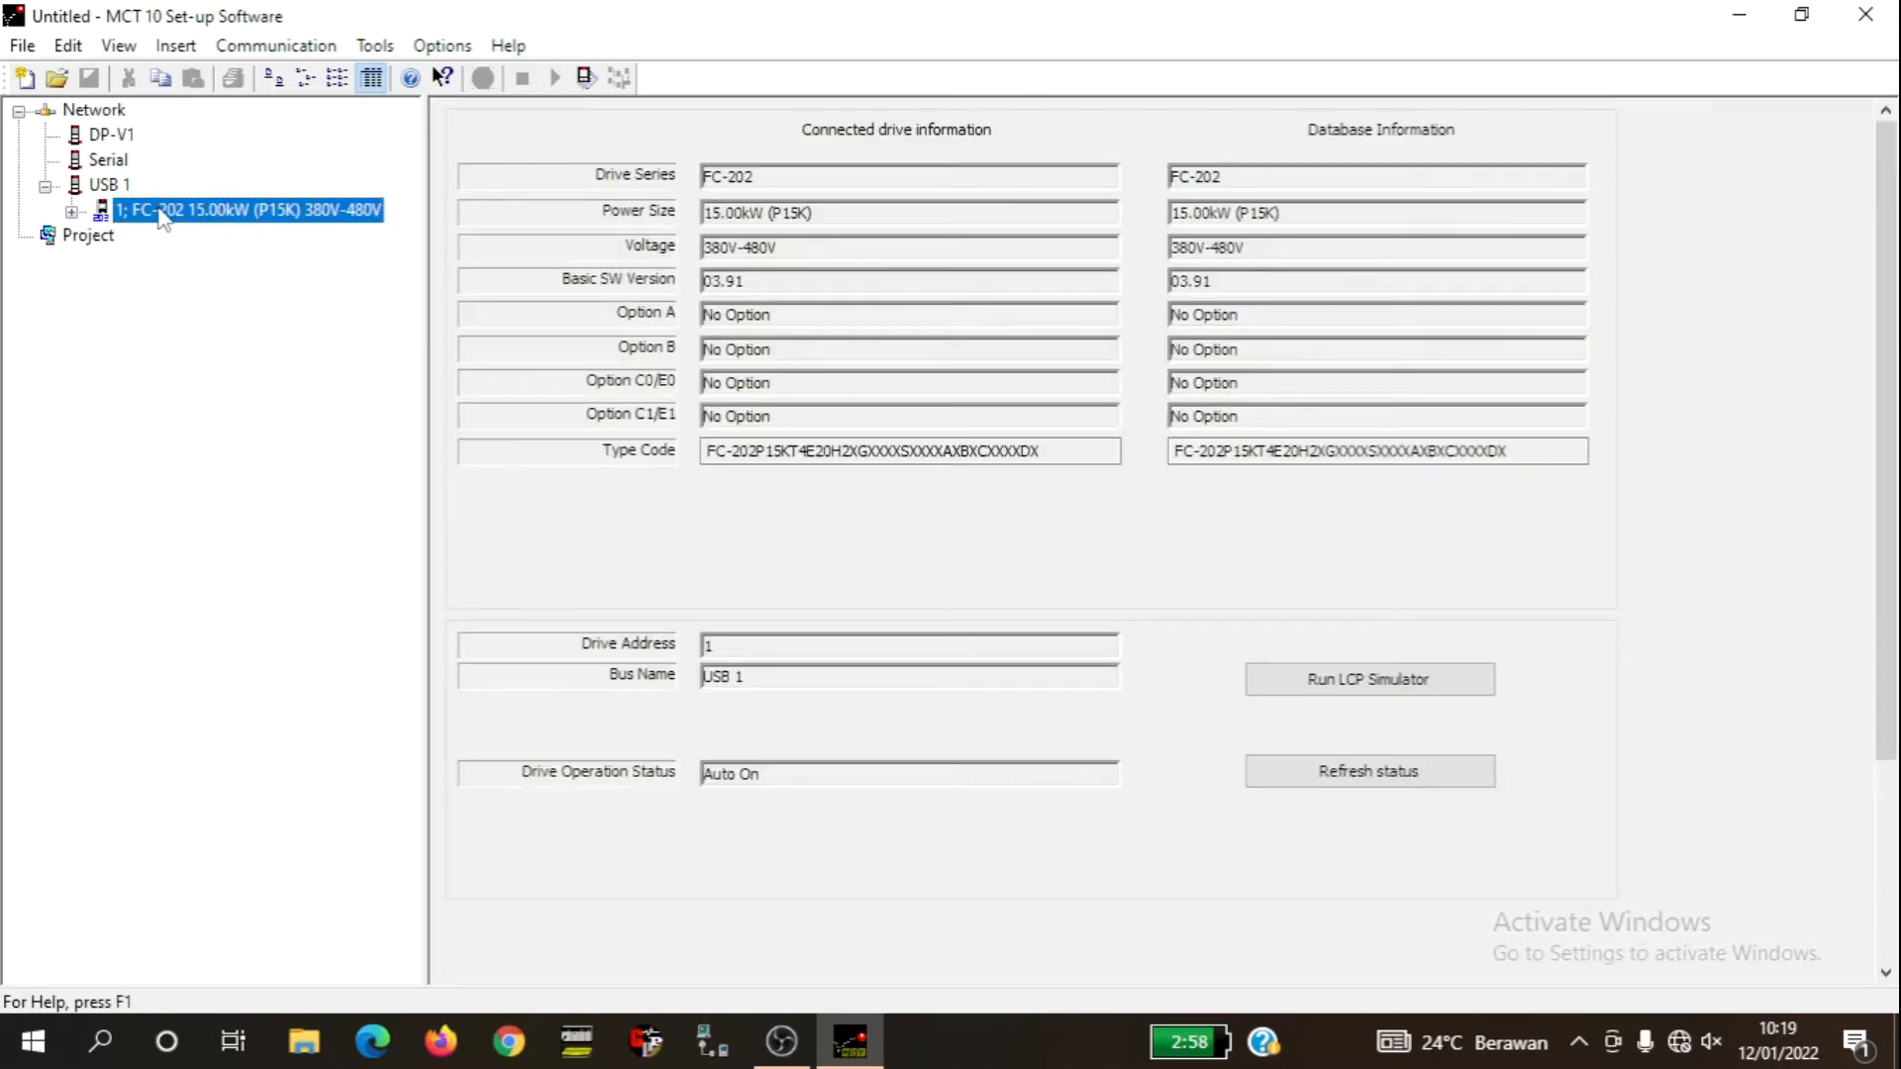
click(72, 212)
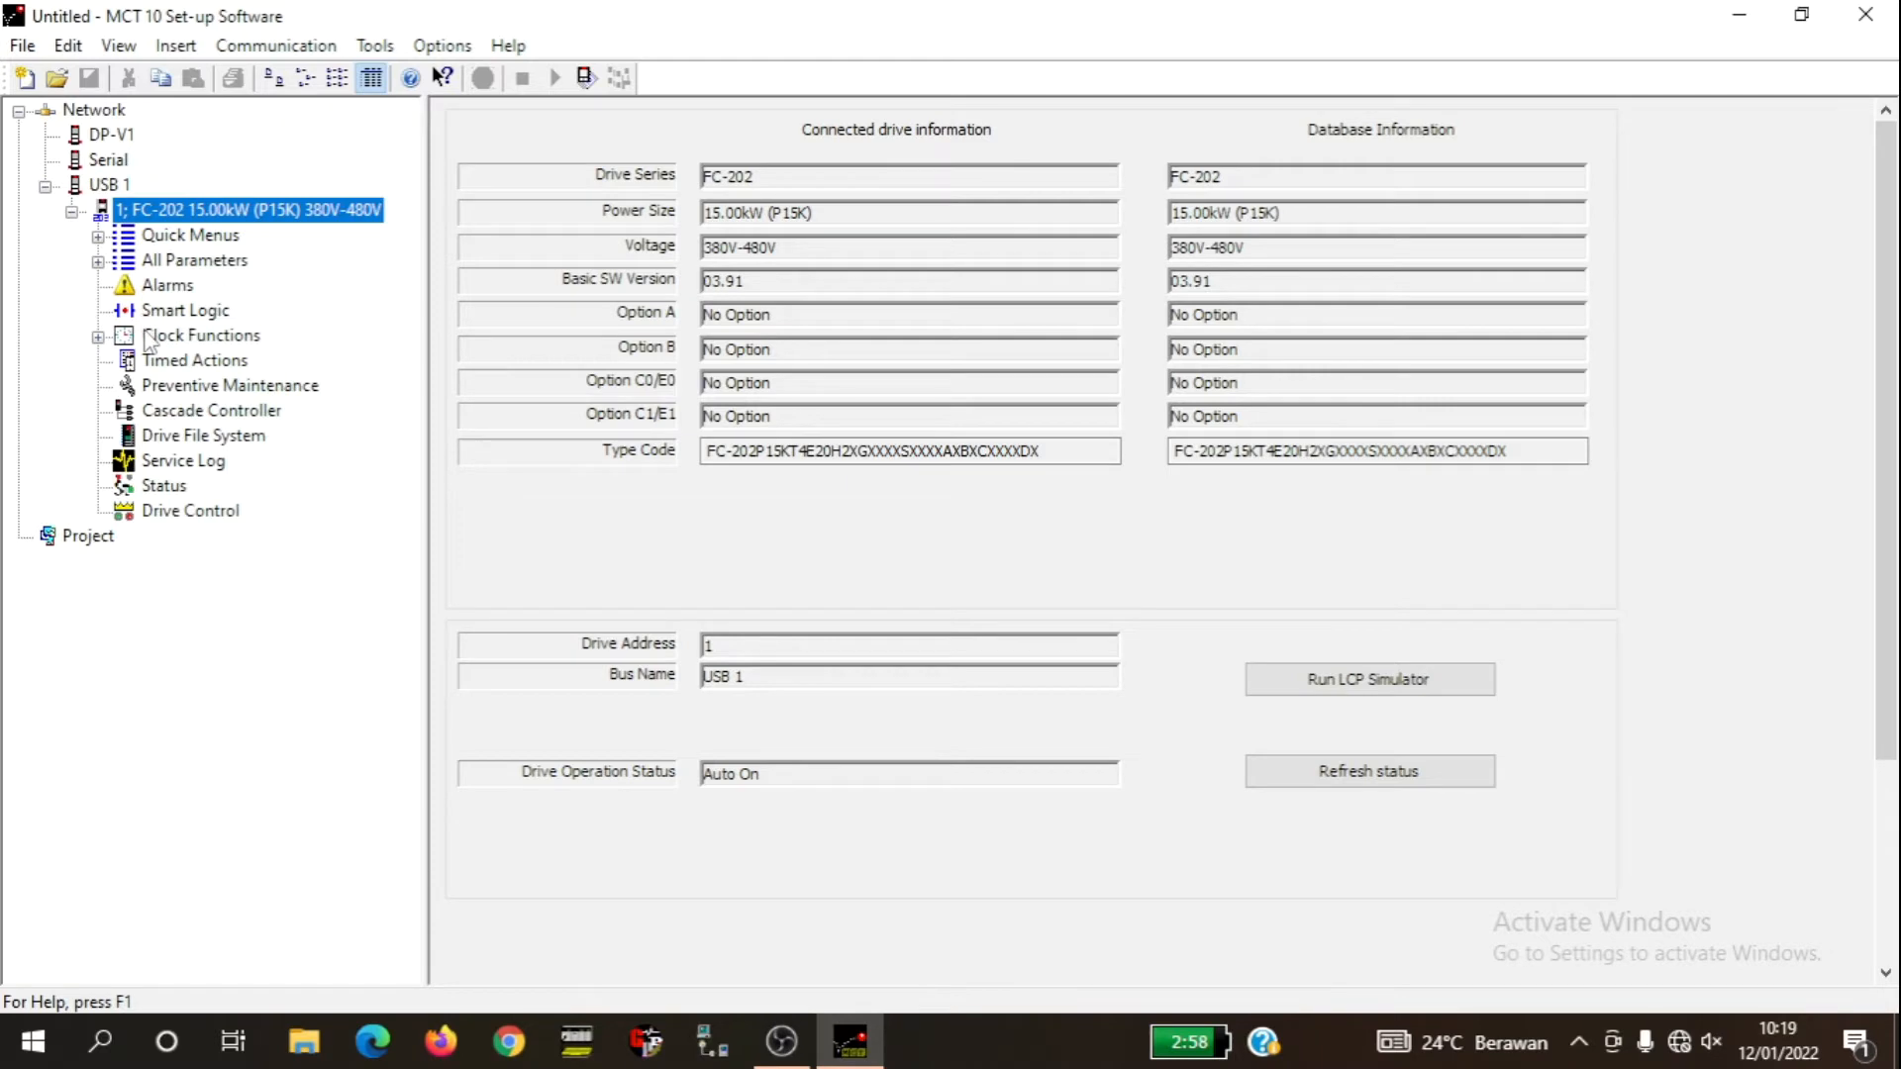
Examine the connected drive's full parameter list and its Load and Motor parameter group.
click(209, 260)
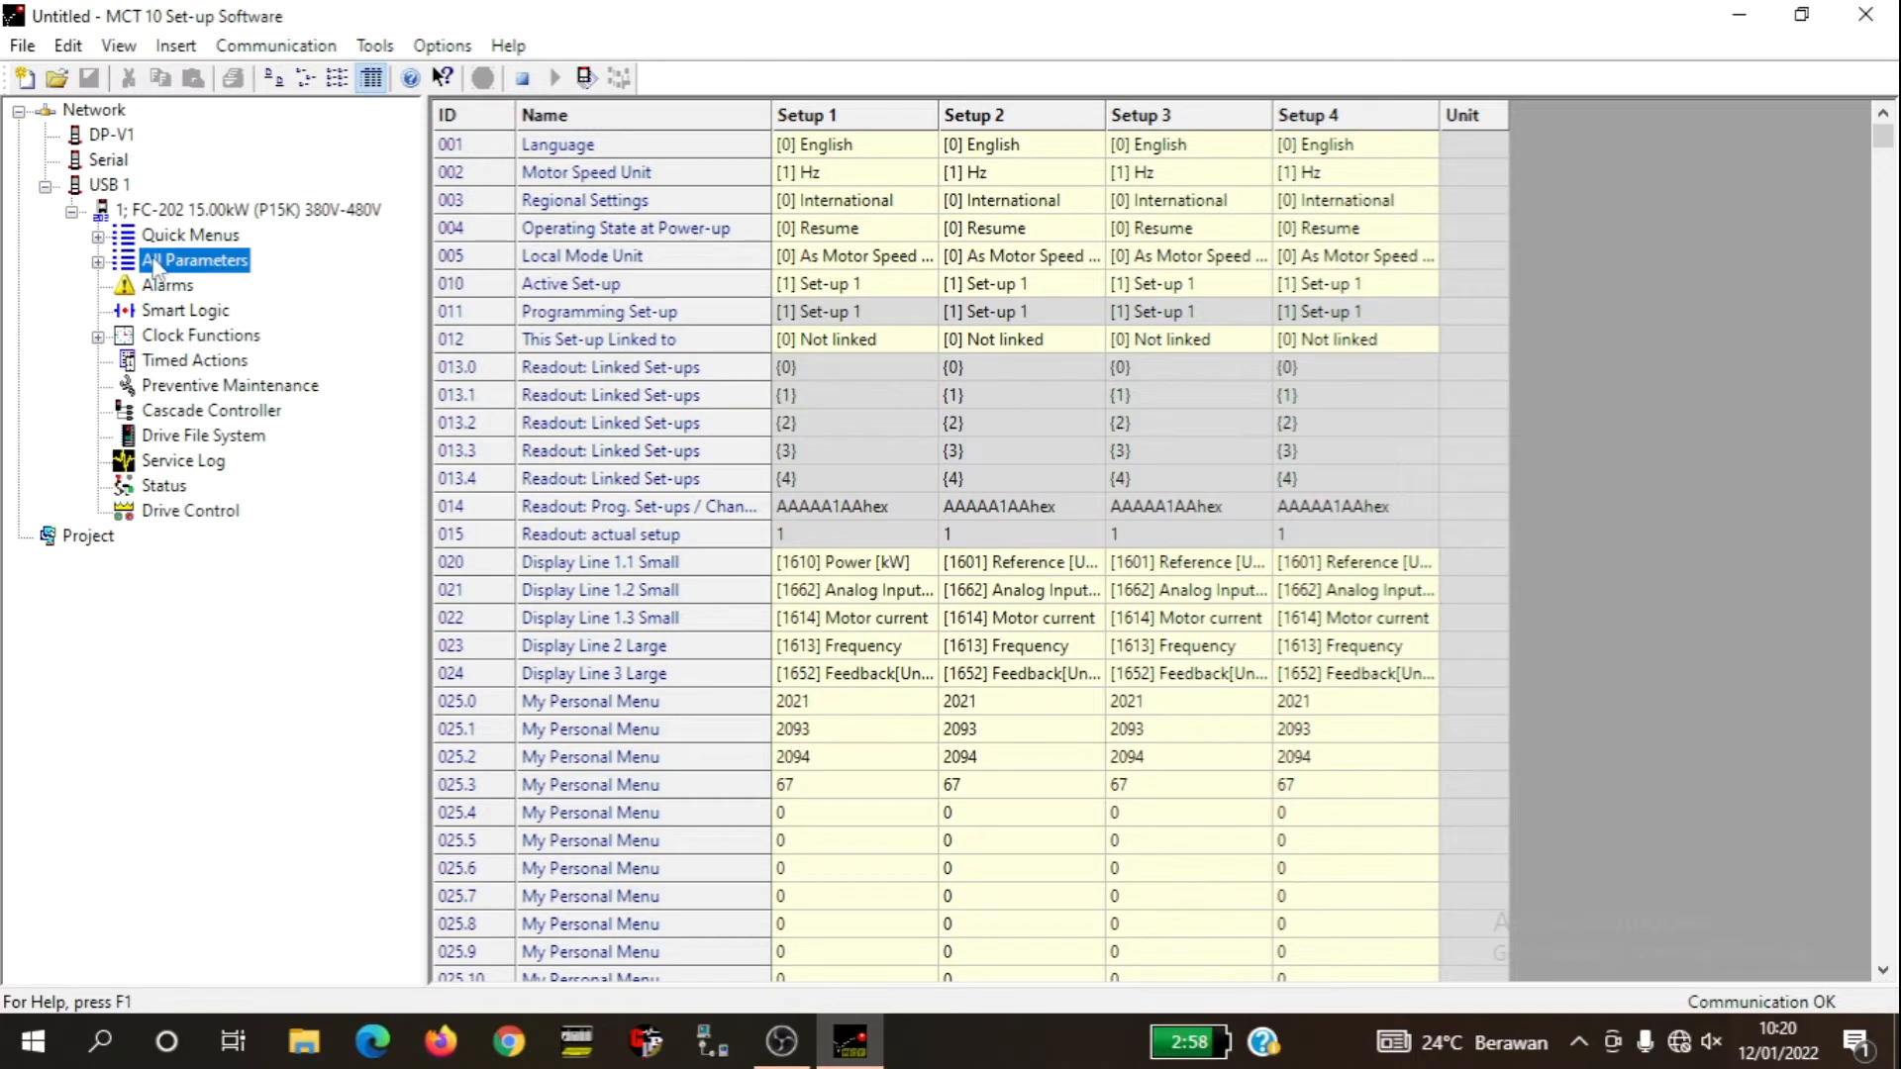
click(98, 262)
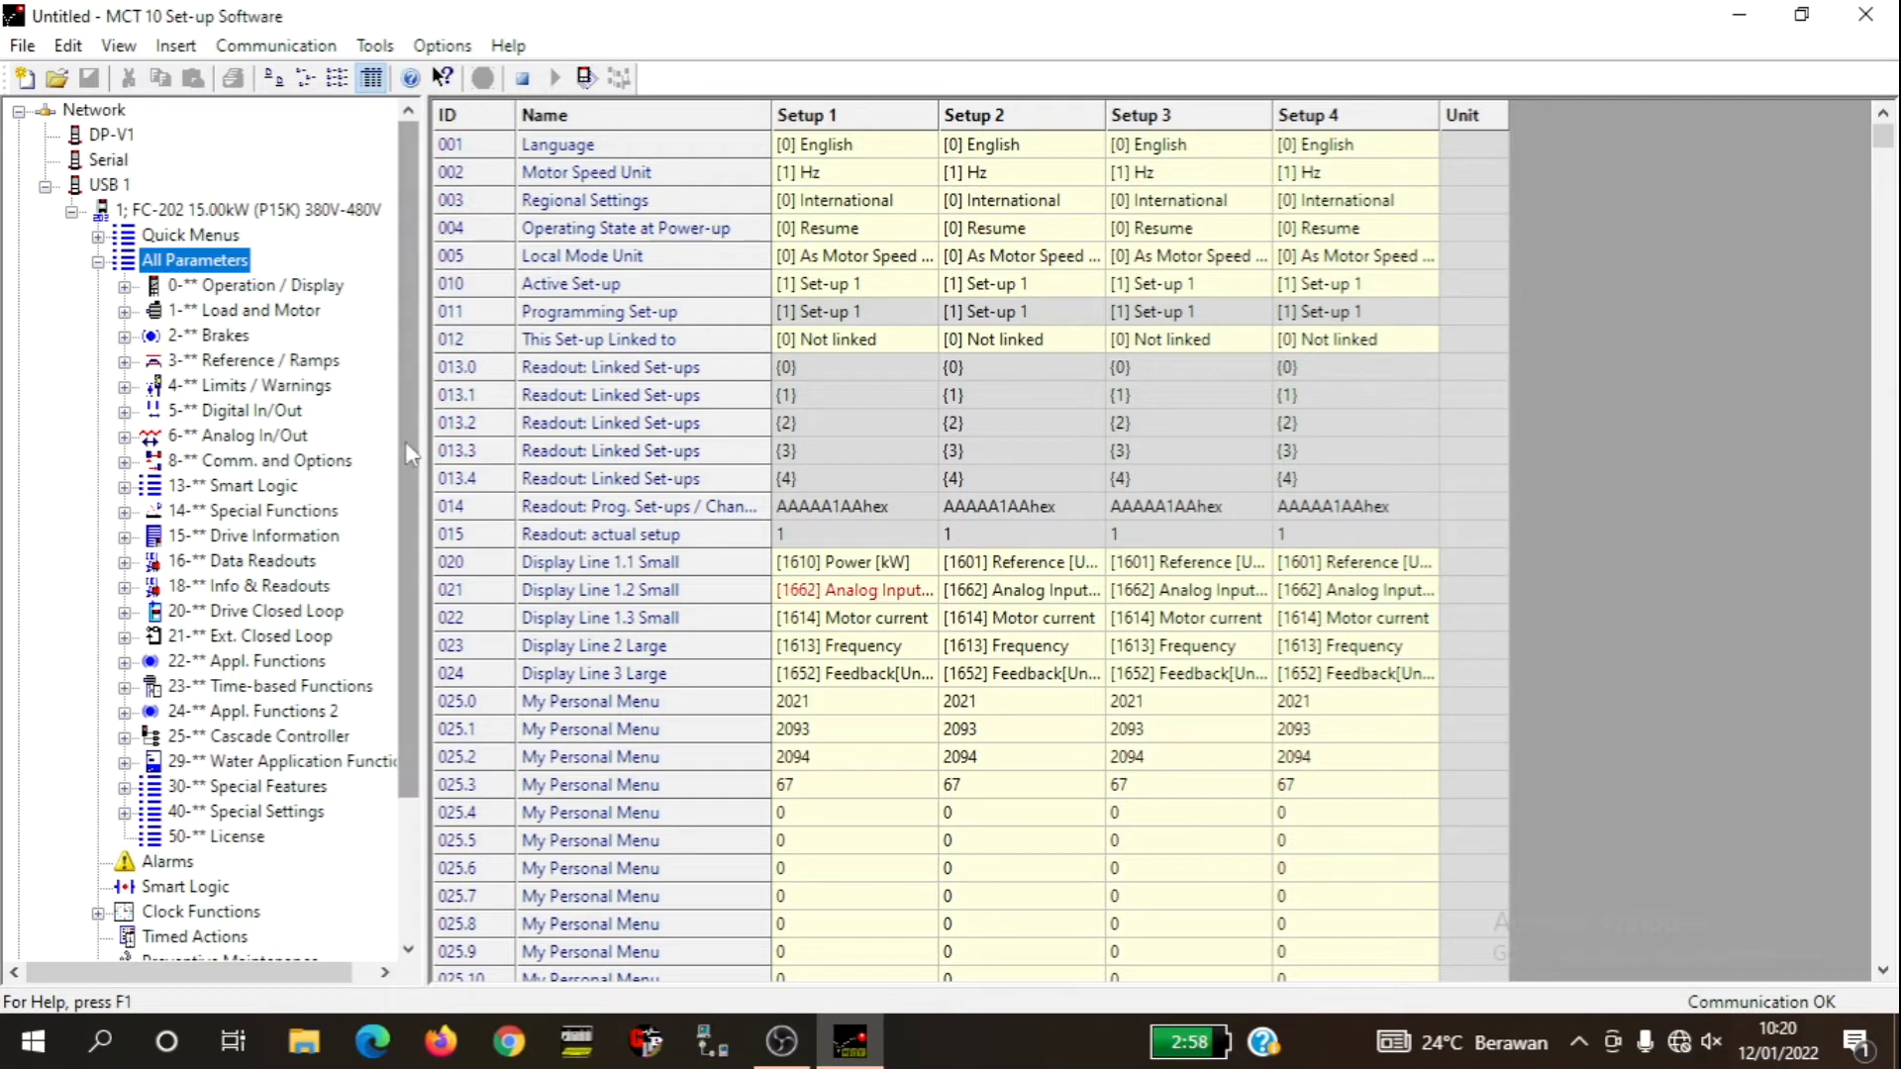
click(272, 294)
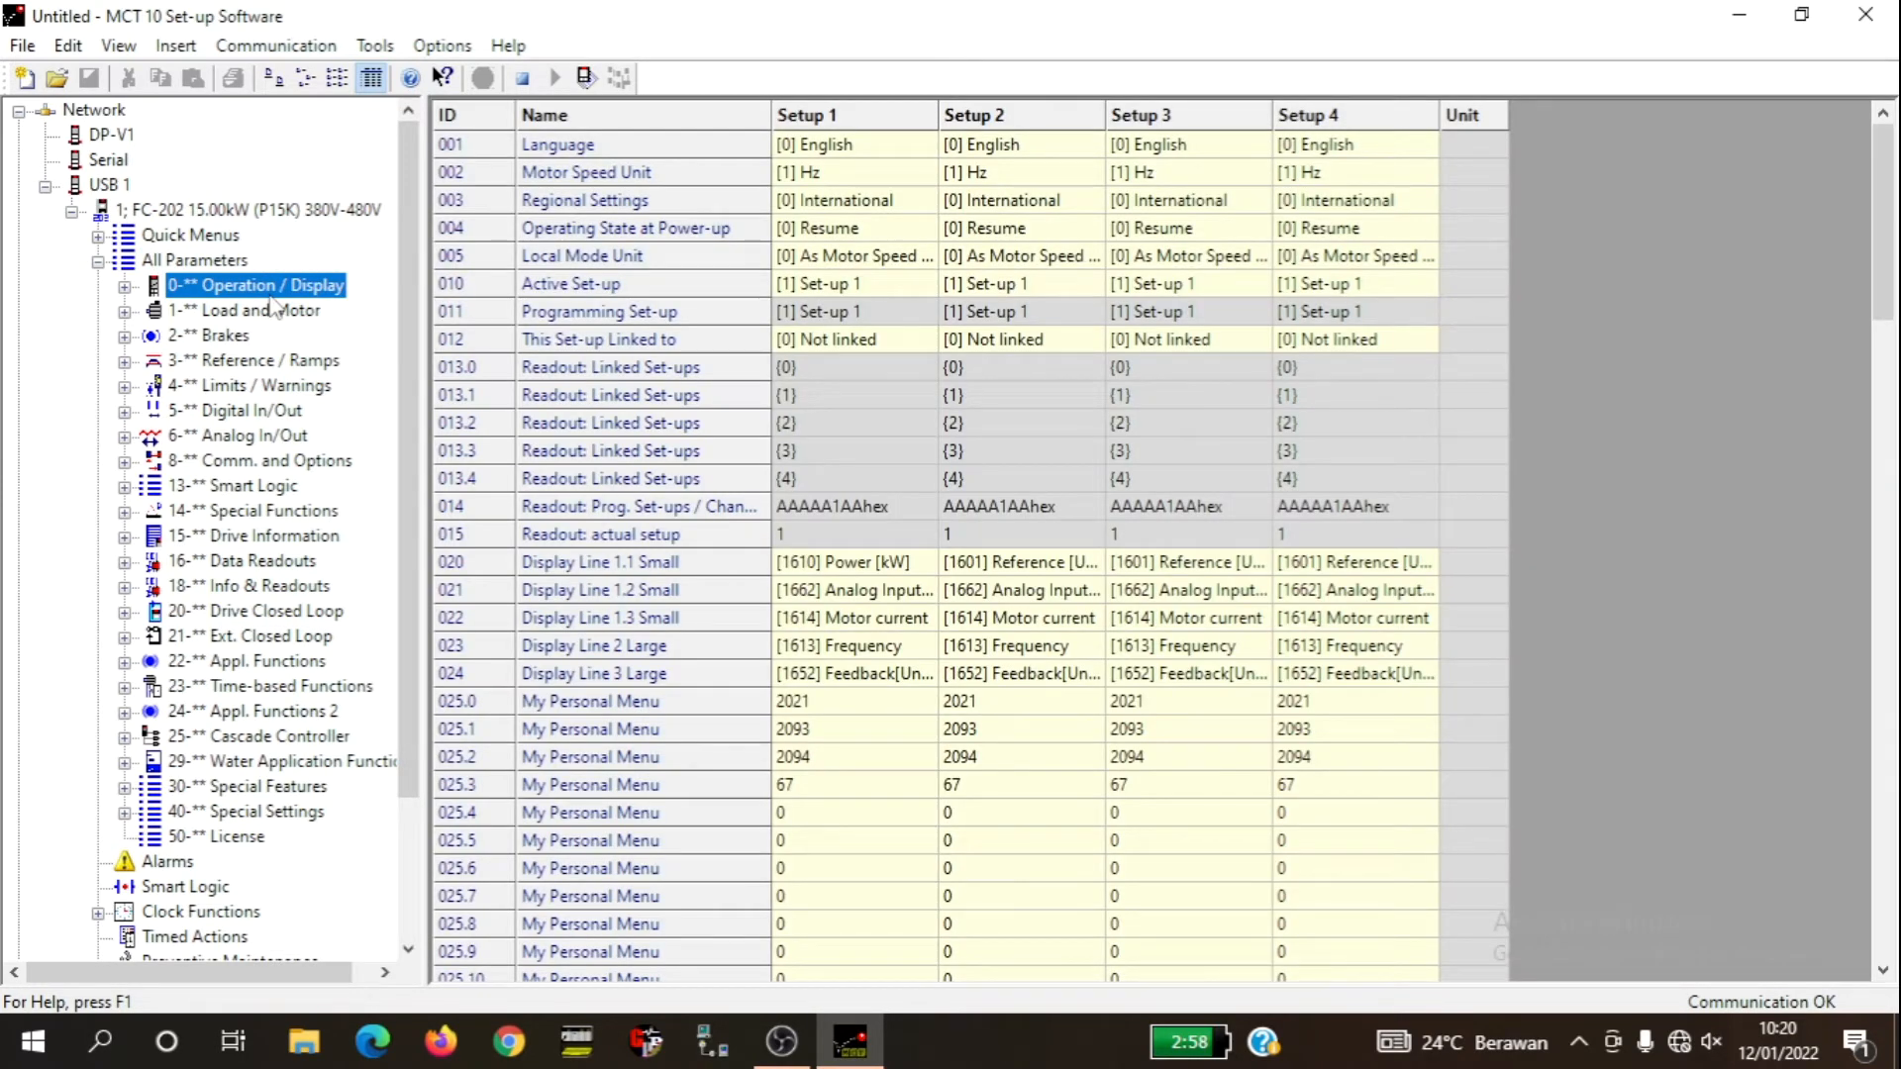
click(274, 310)
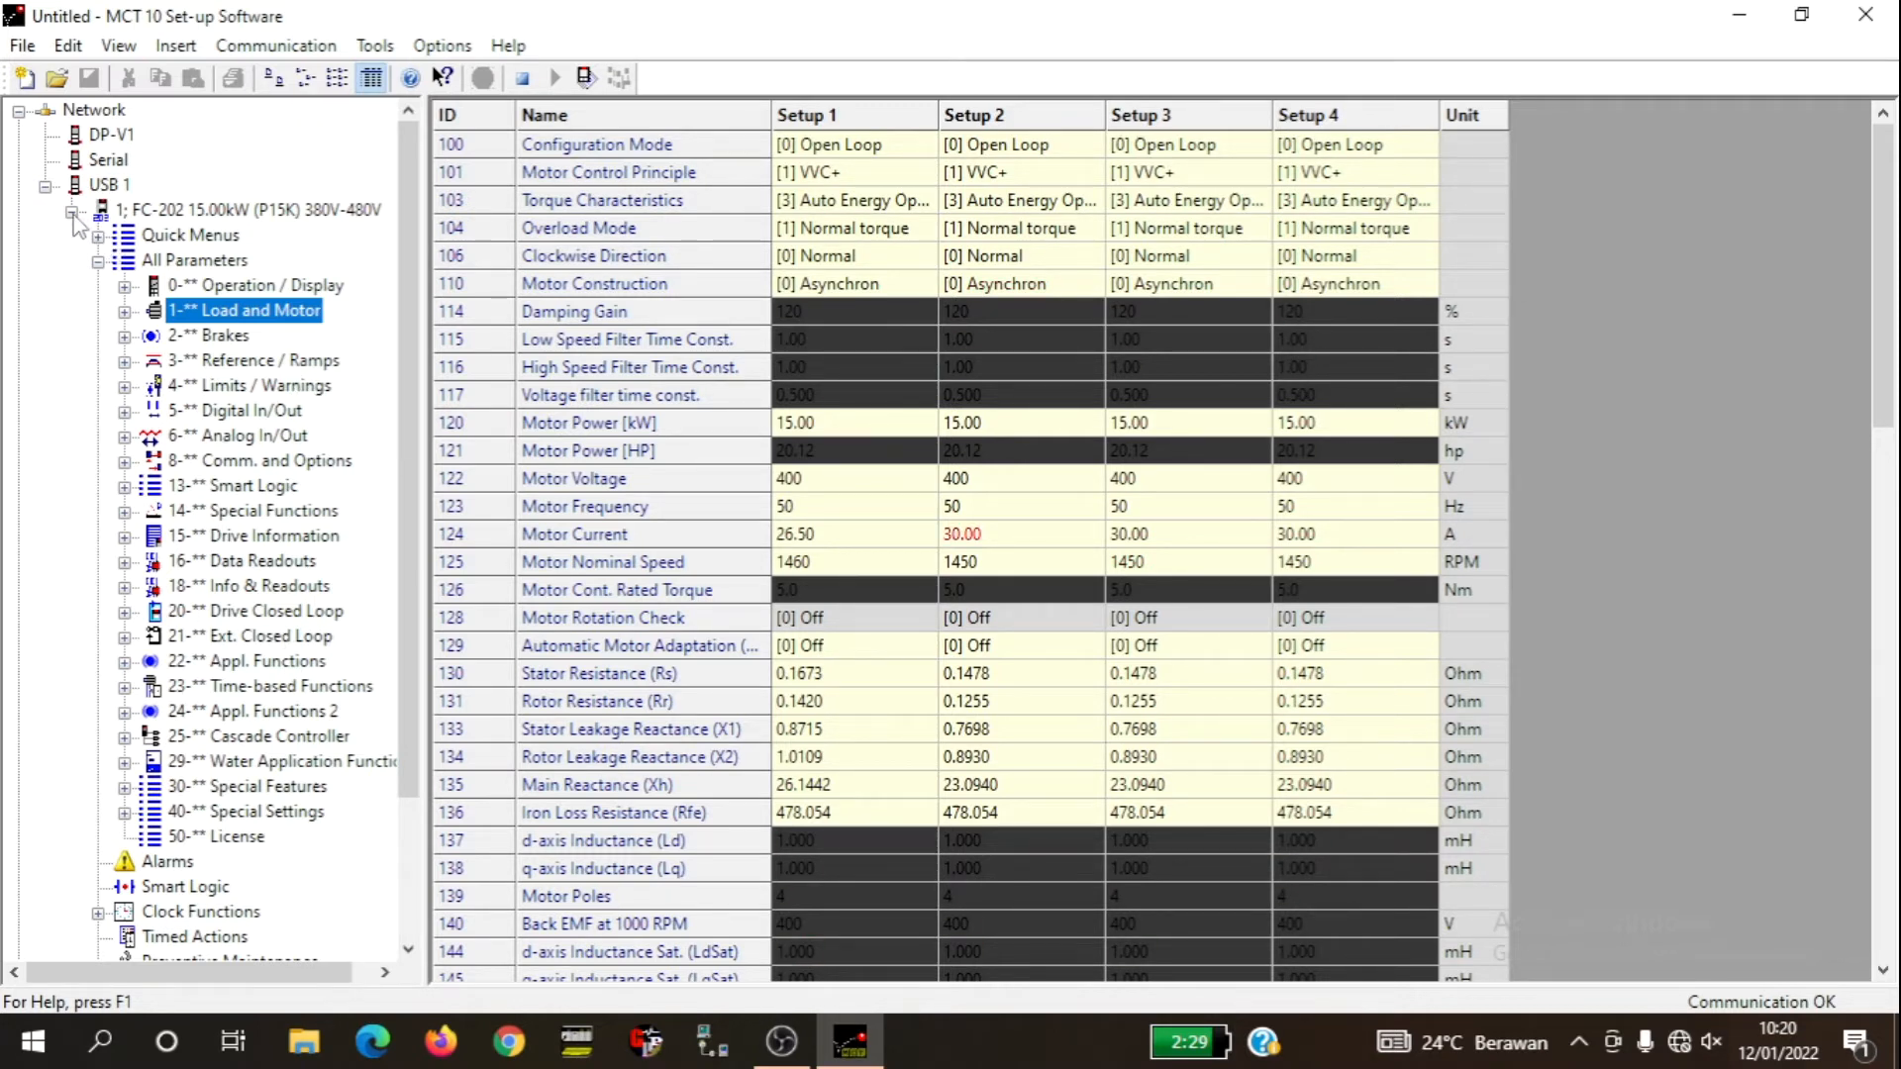
Read the FC-202 drive from the USB 1 network into the project and expand the project's copy.
click(73, 213)
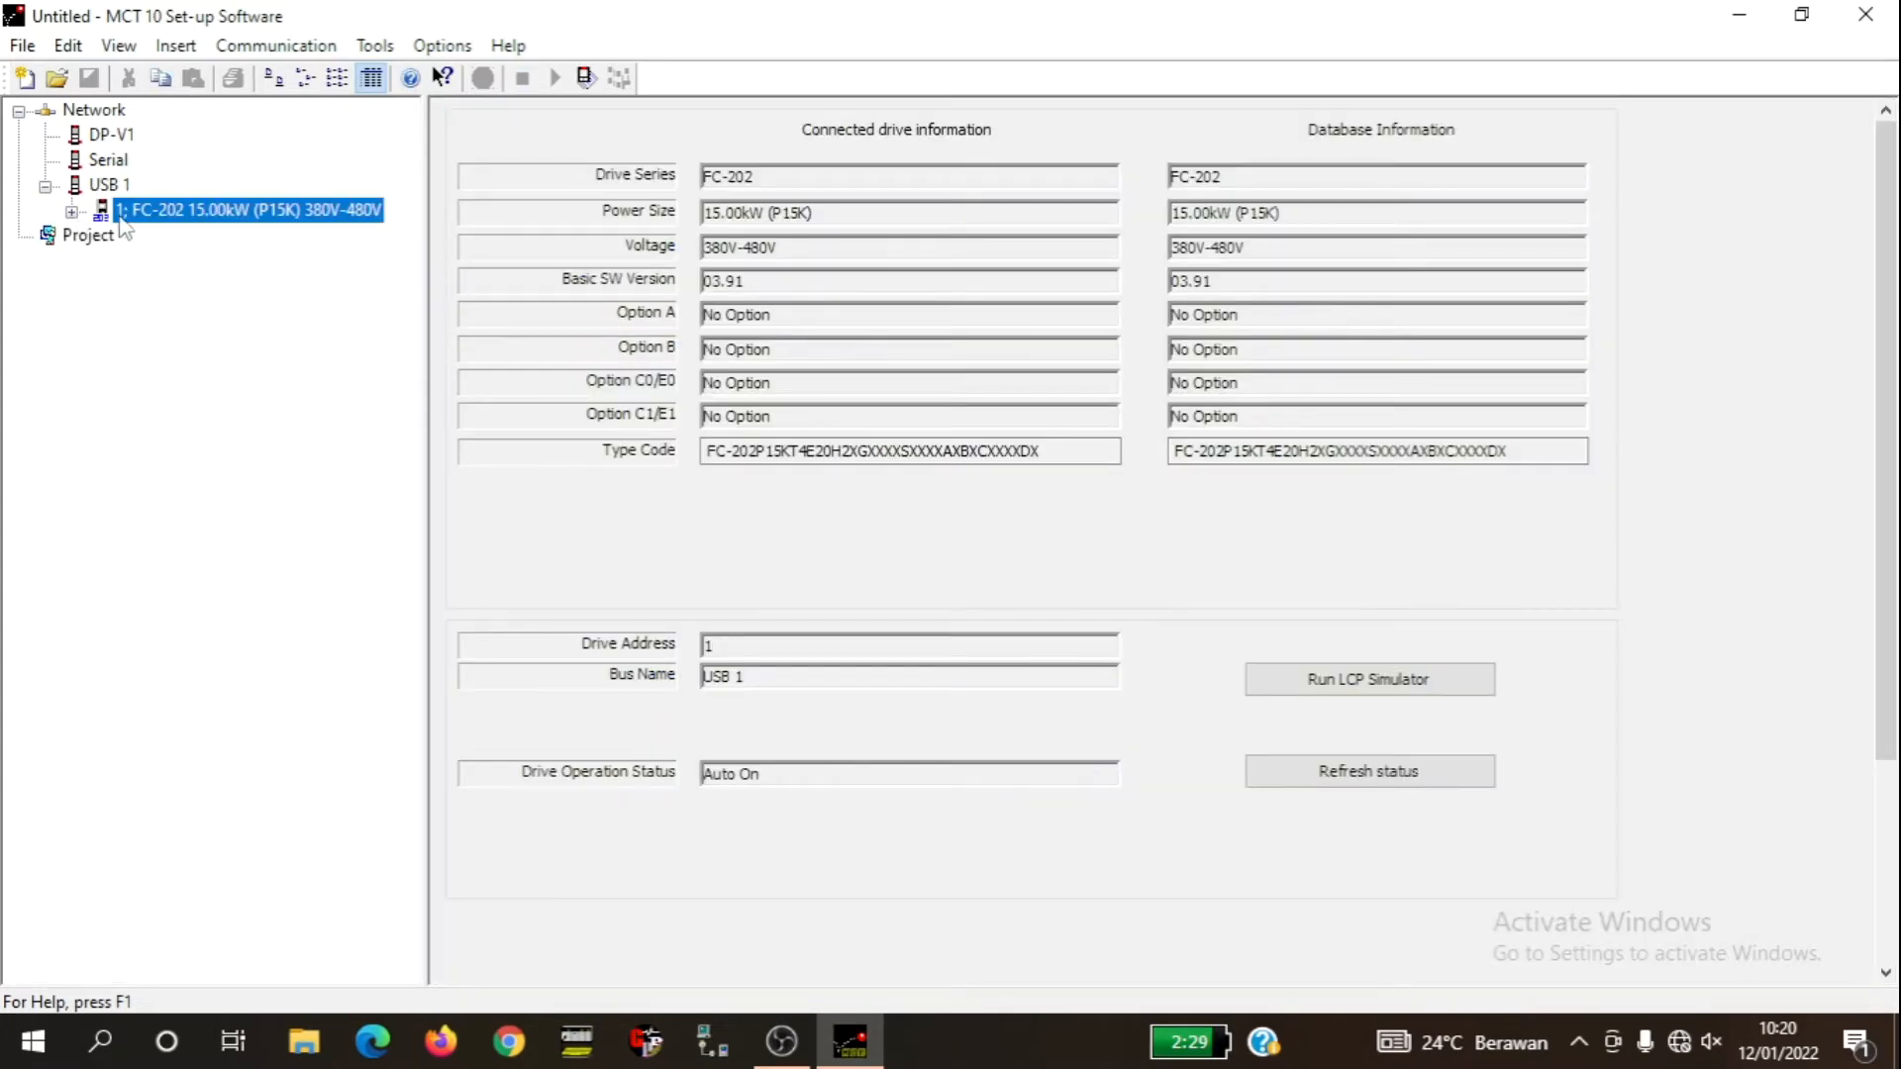
drag(164, 223, 109, 252)
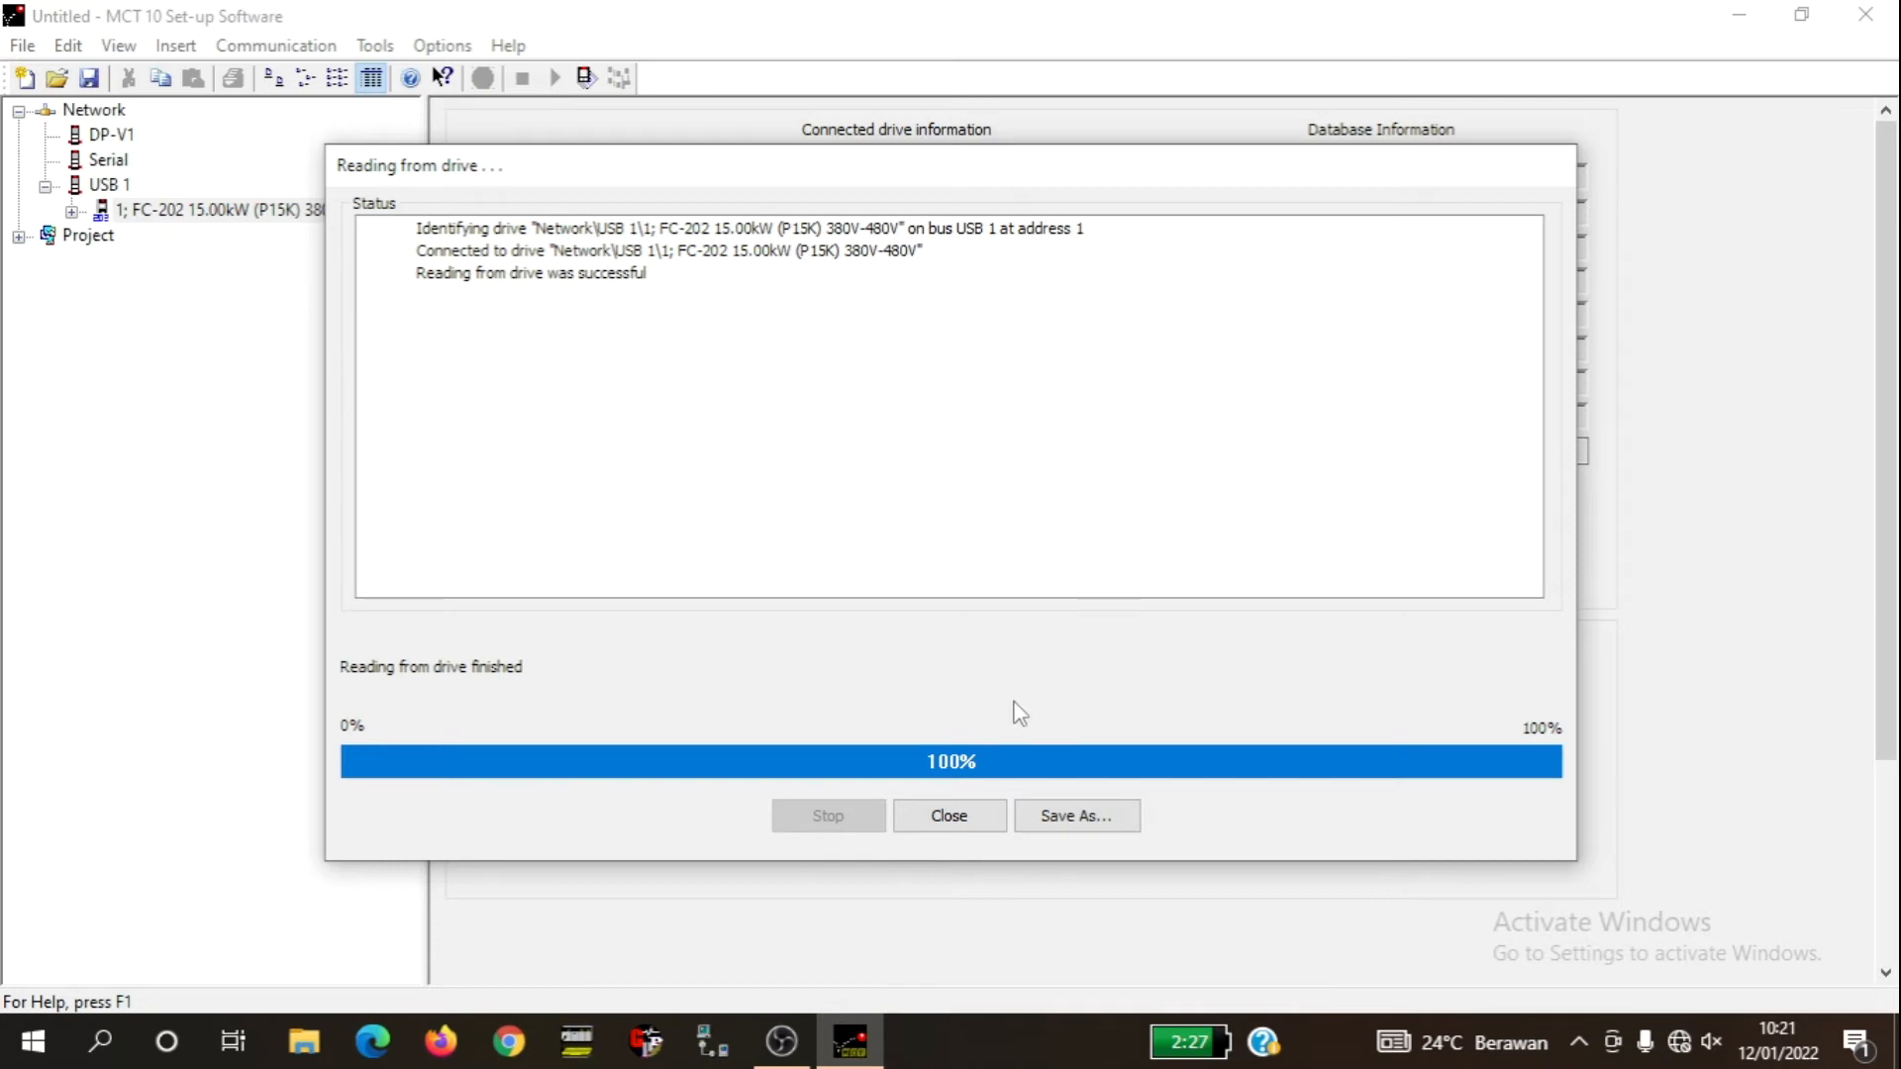
click(958, 824)
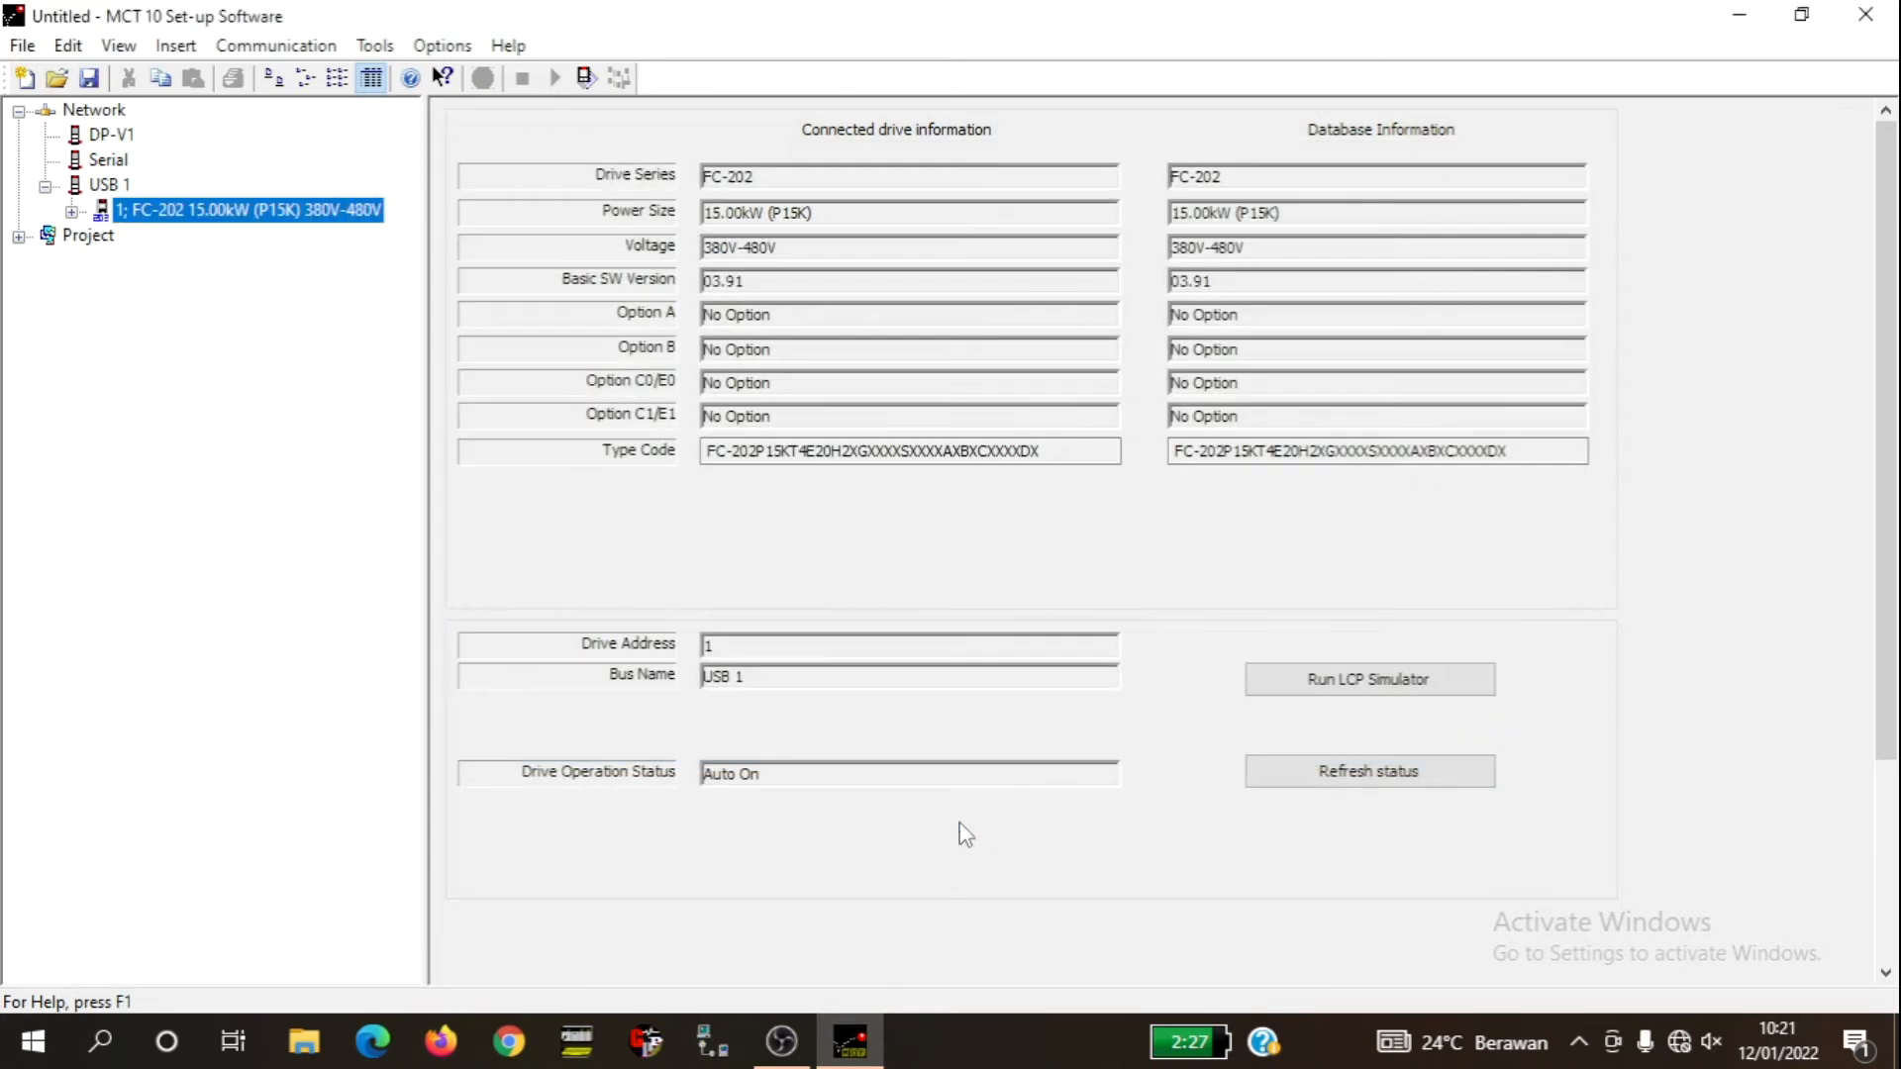
click(19, 238)
click(45, 261)
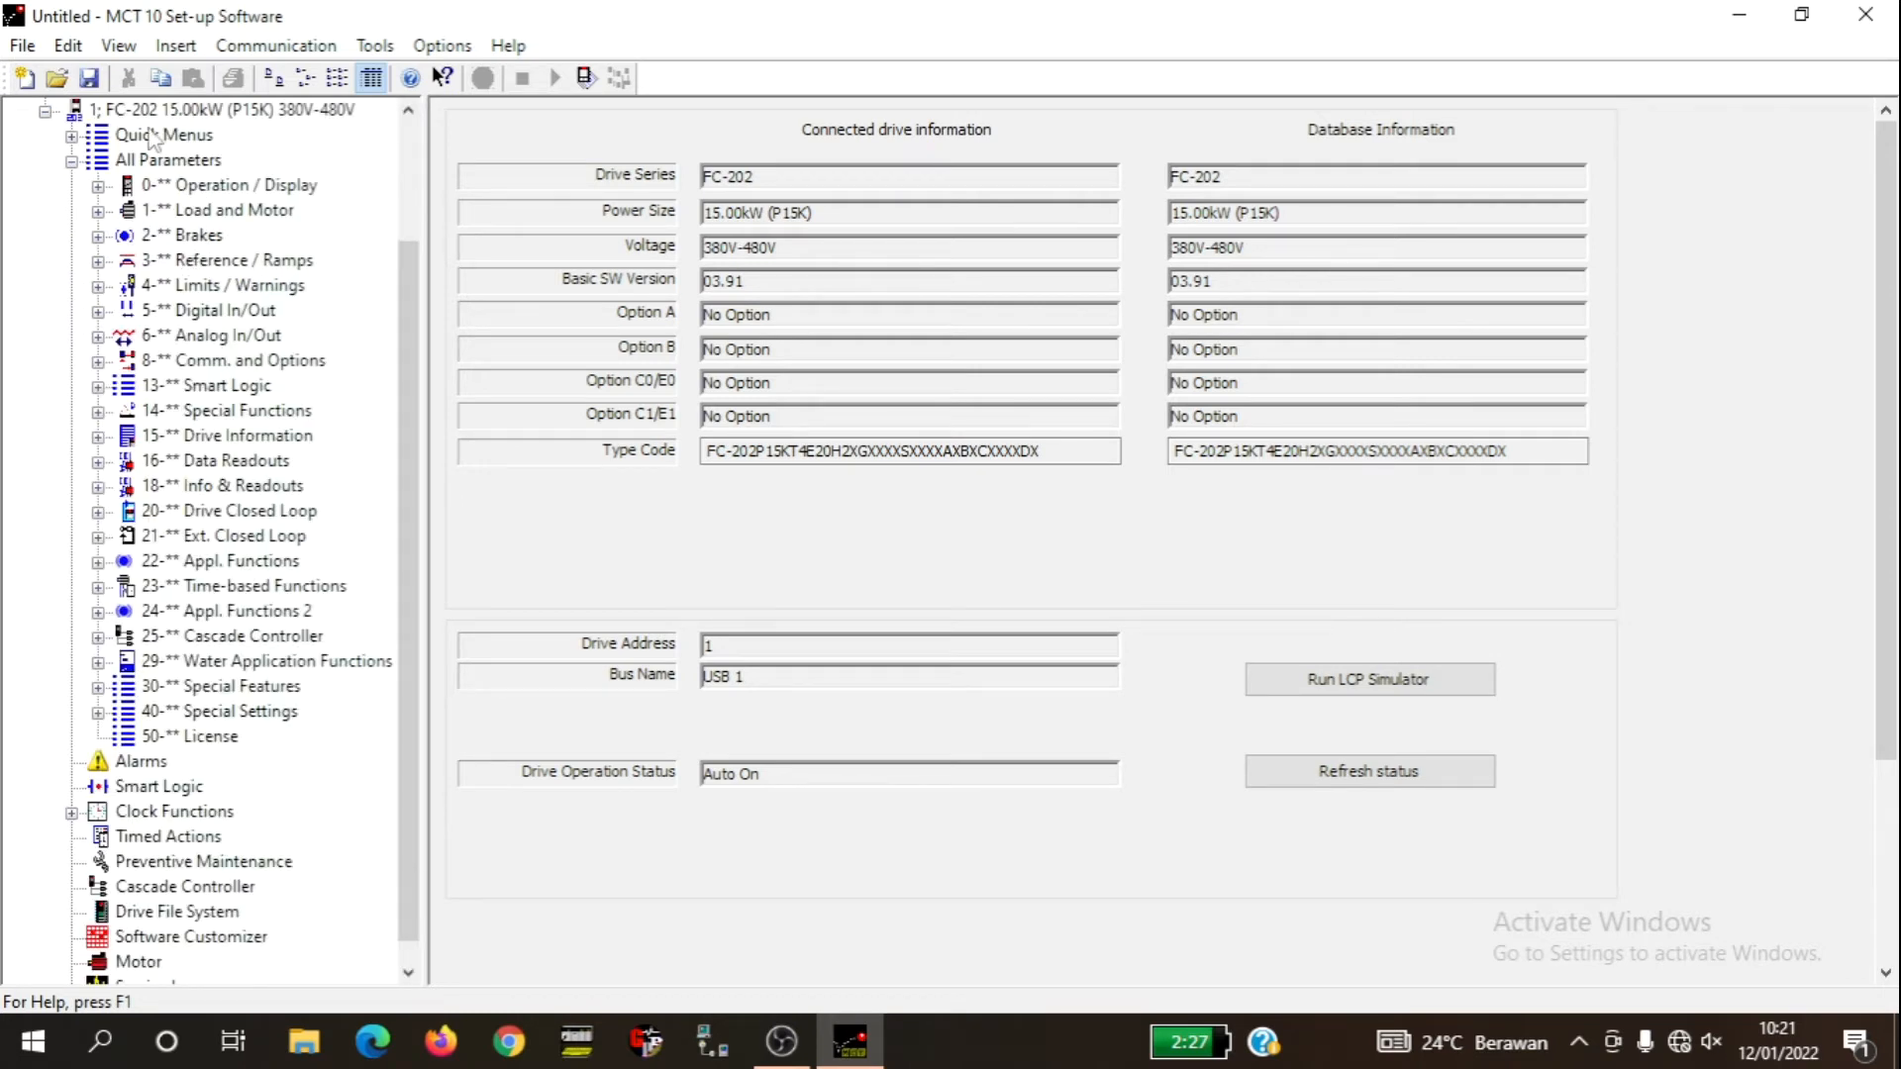
drag(400, 315, 420, 246)
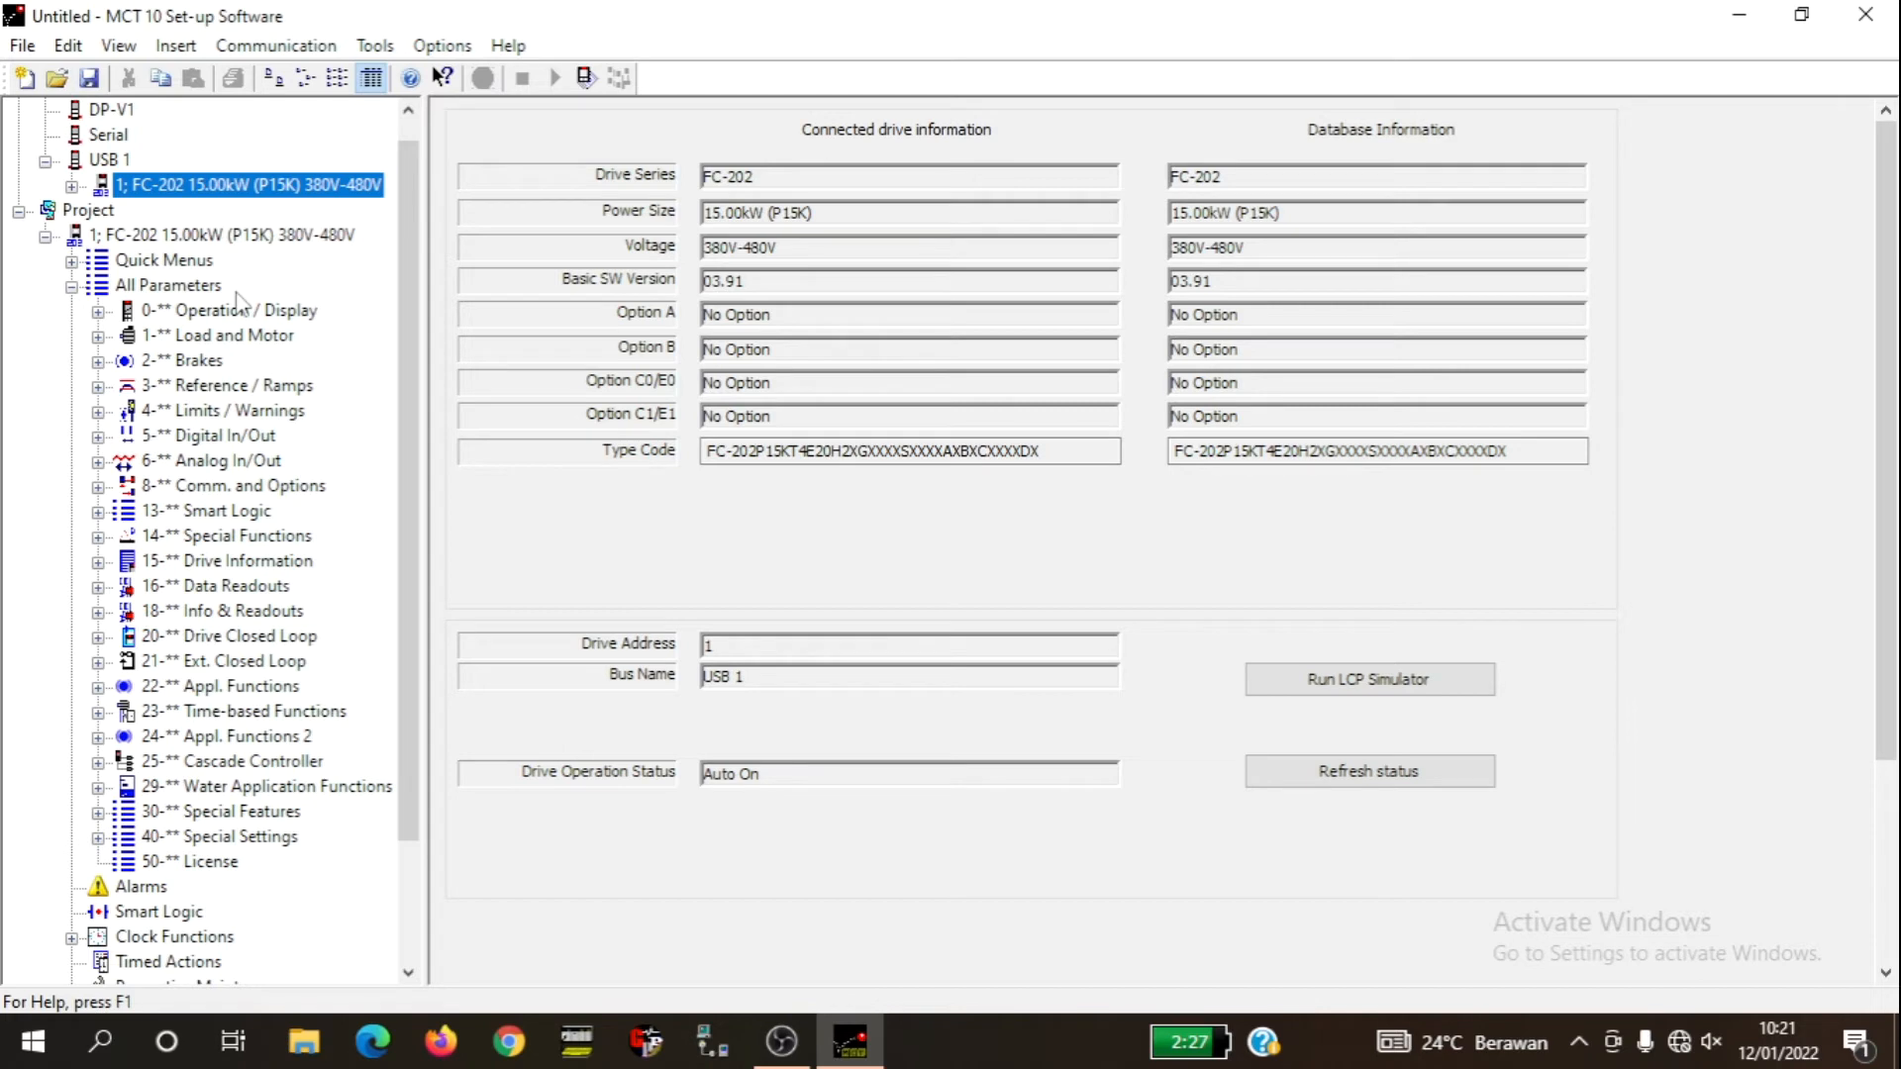
Save the project as MBL-WT-MCC-G807 in the WT Mambal folder.
click(24, 46)
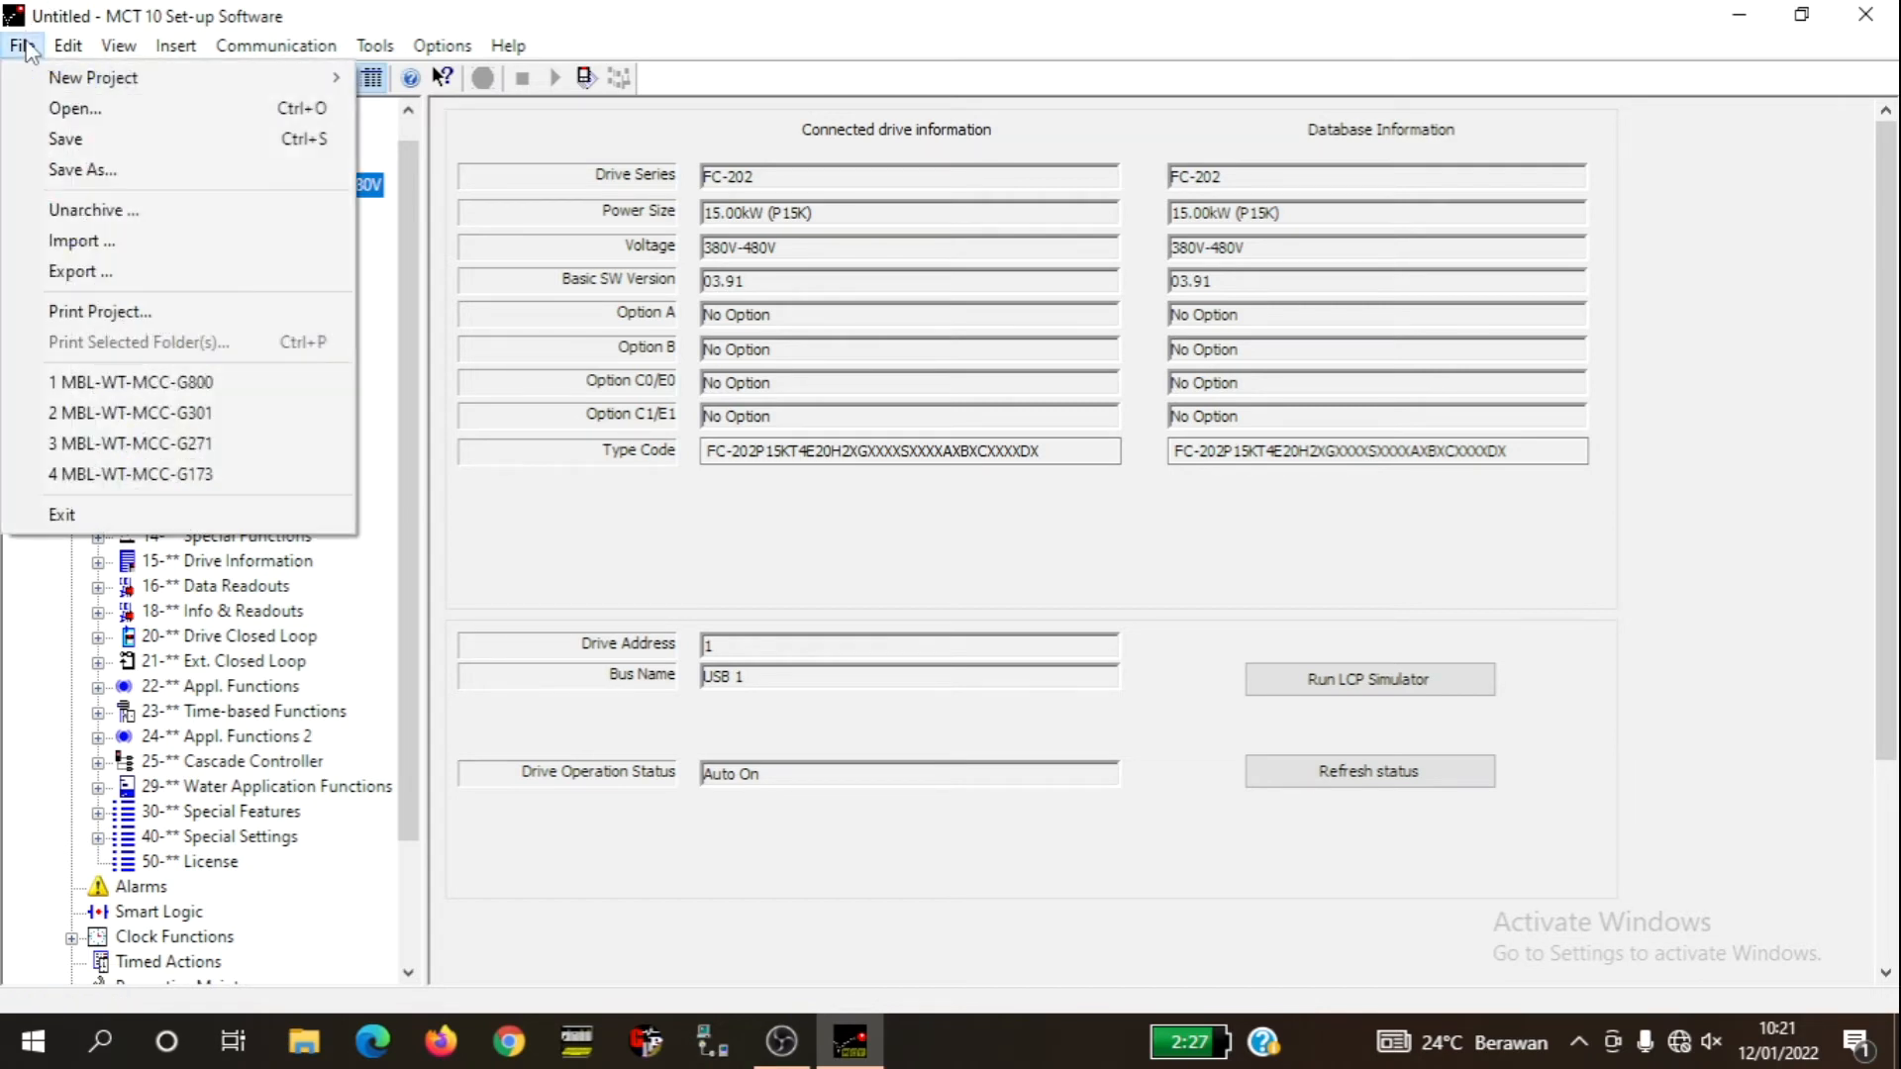
click(83, 170)
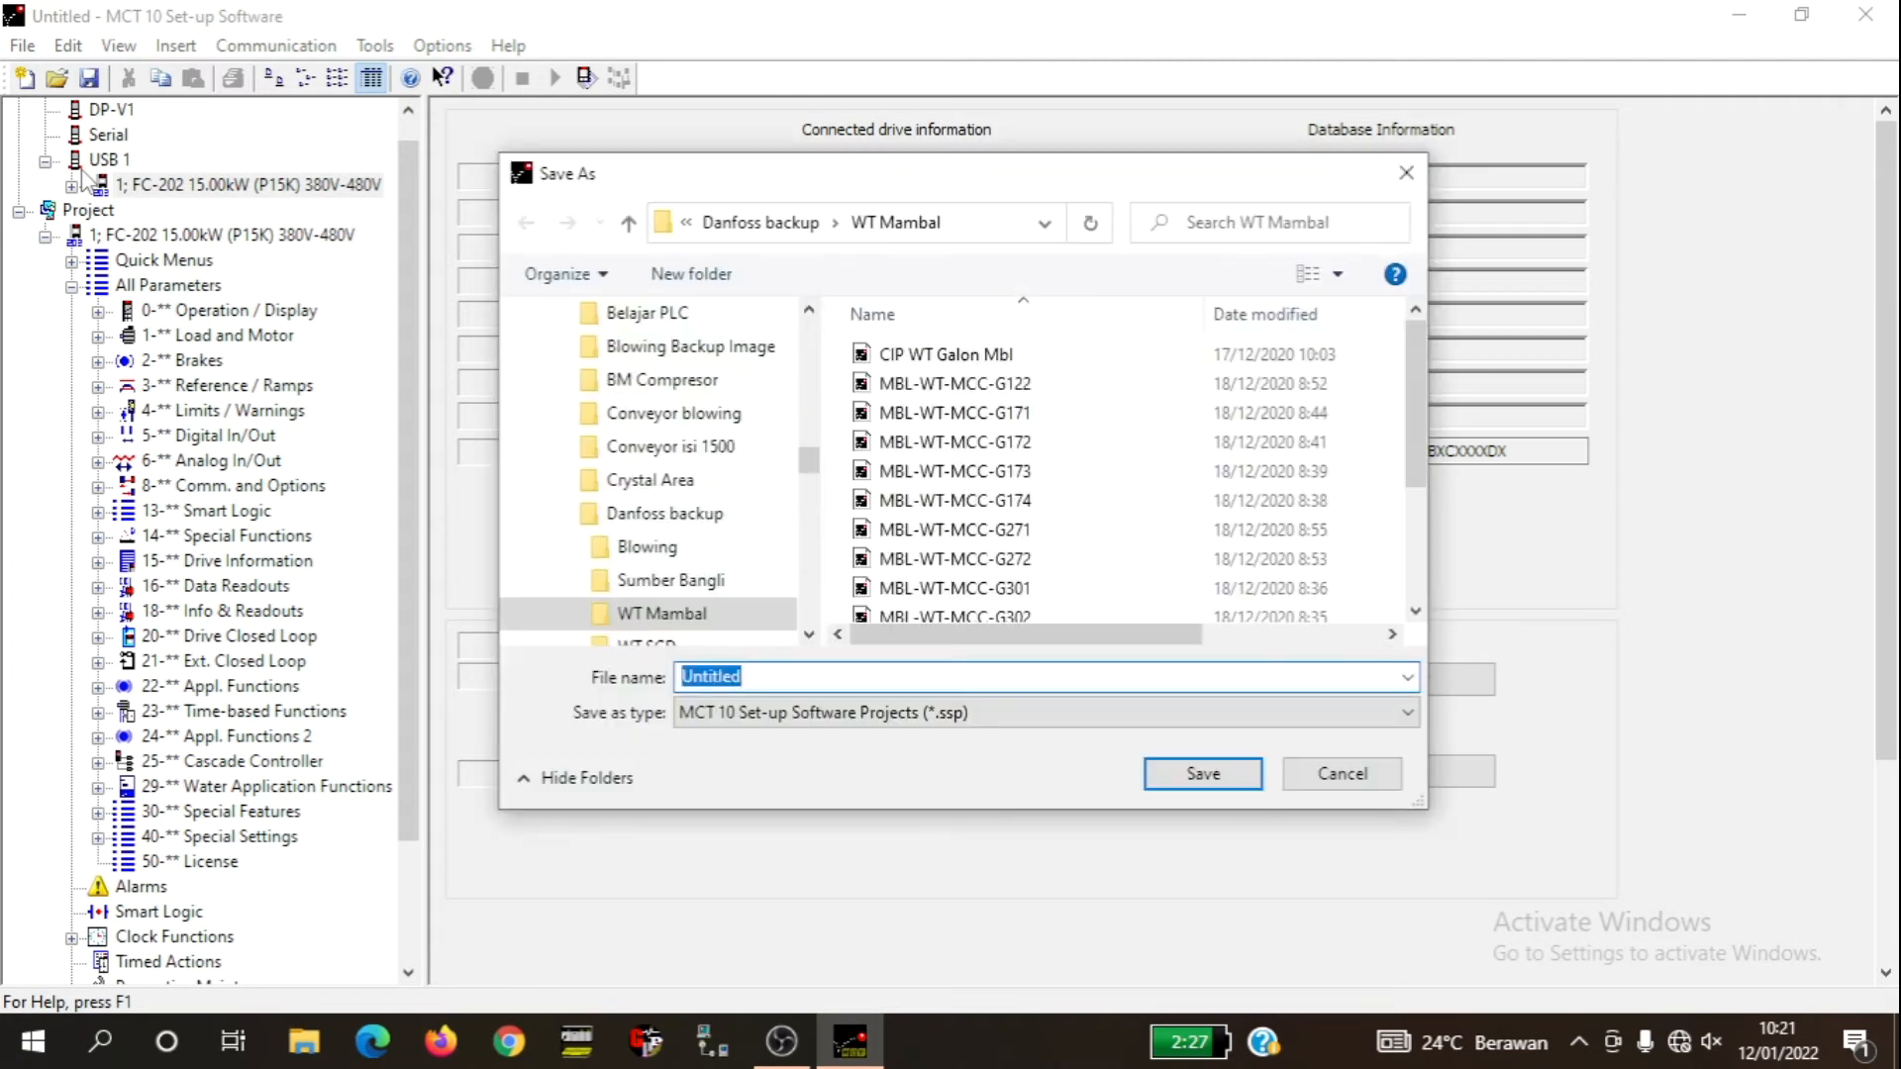
click(914, 615)
click(860, 673)
click(861, 673)
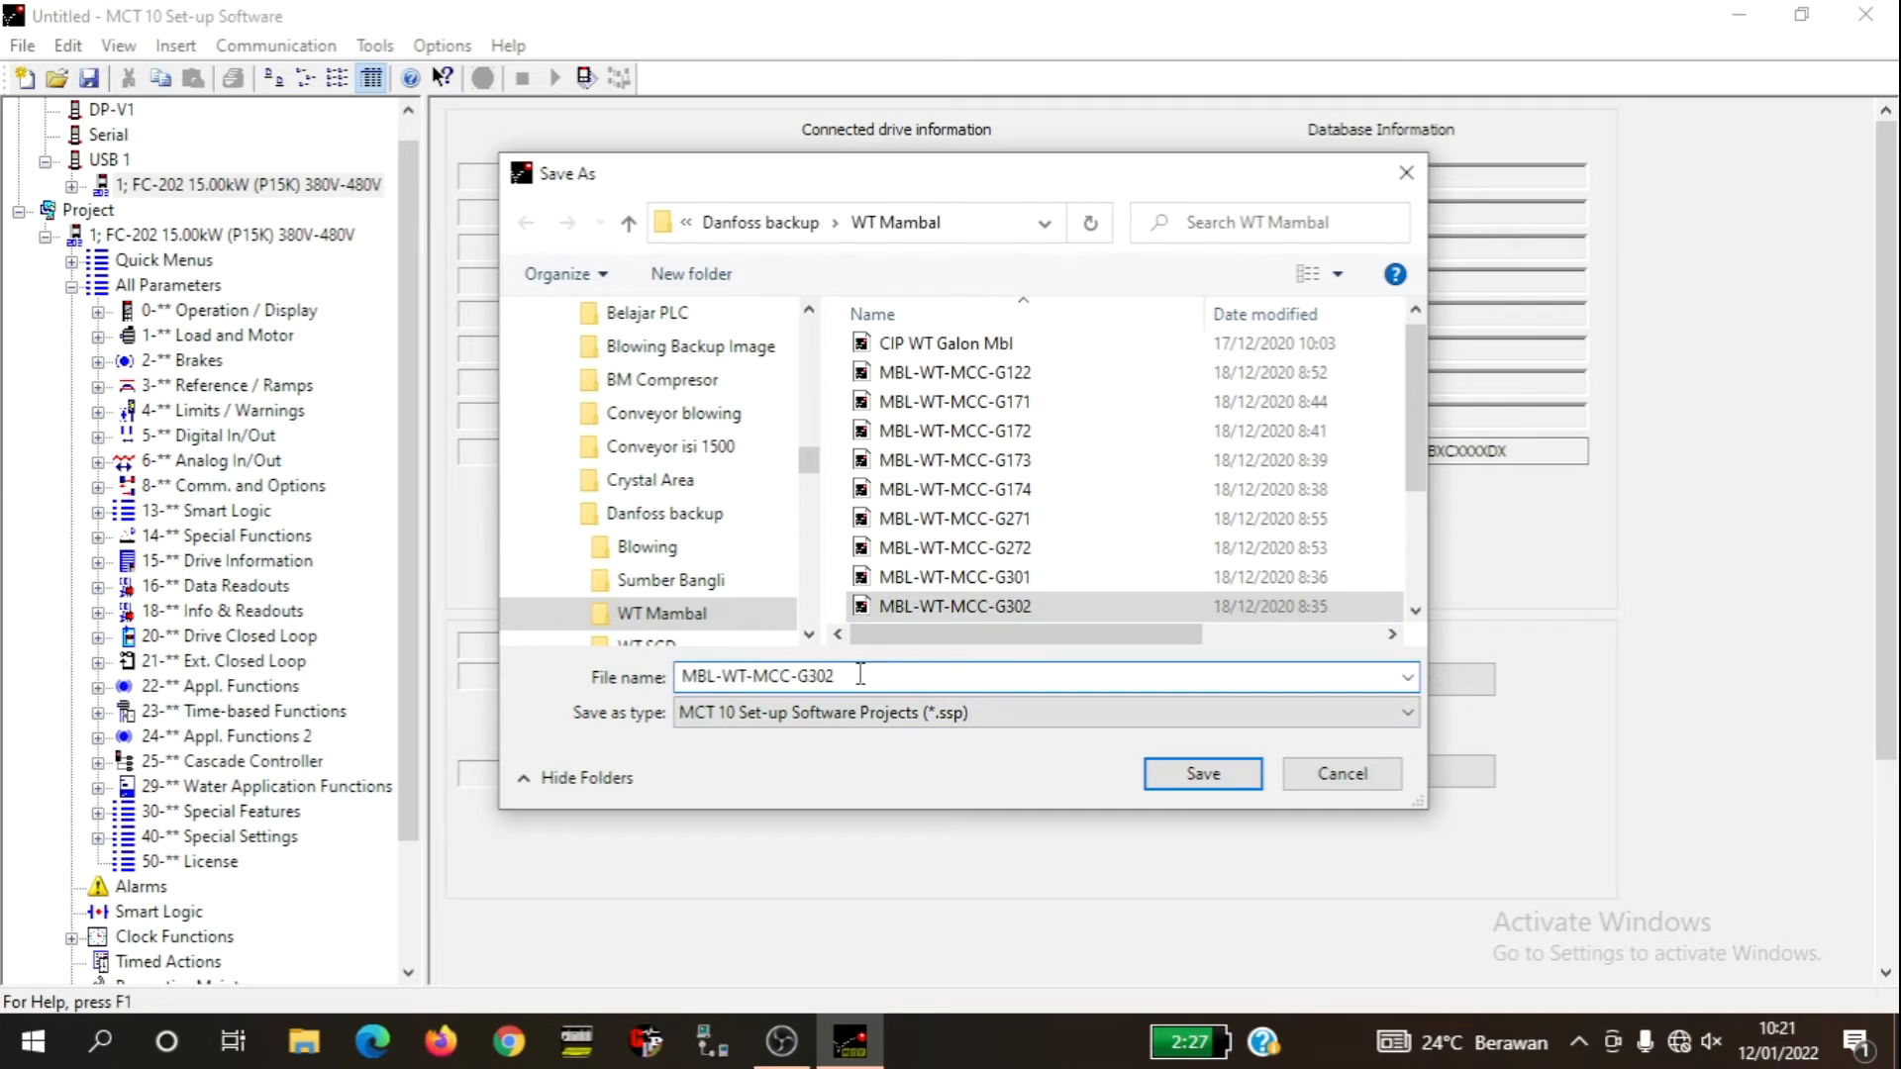
key(BackSpace)
key(BackSpace)
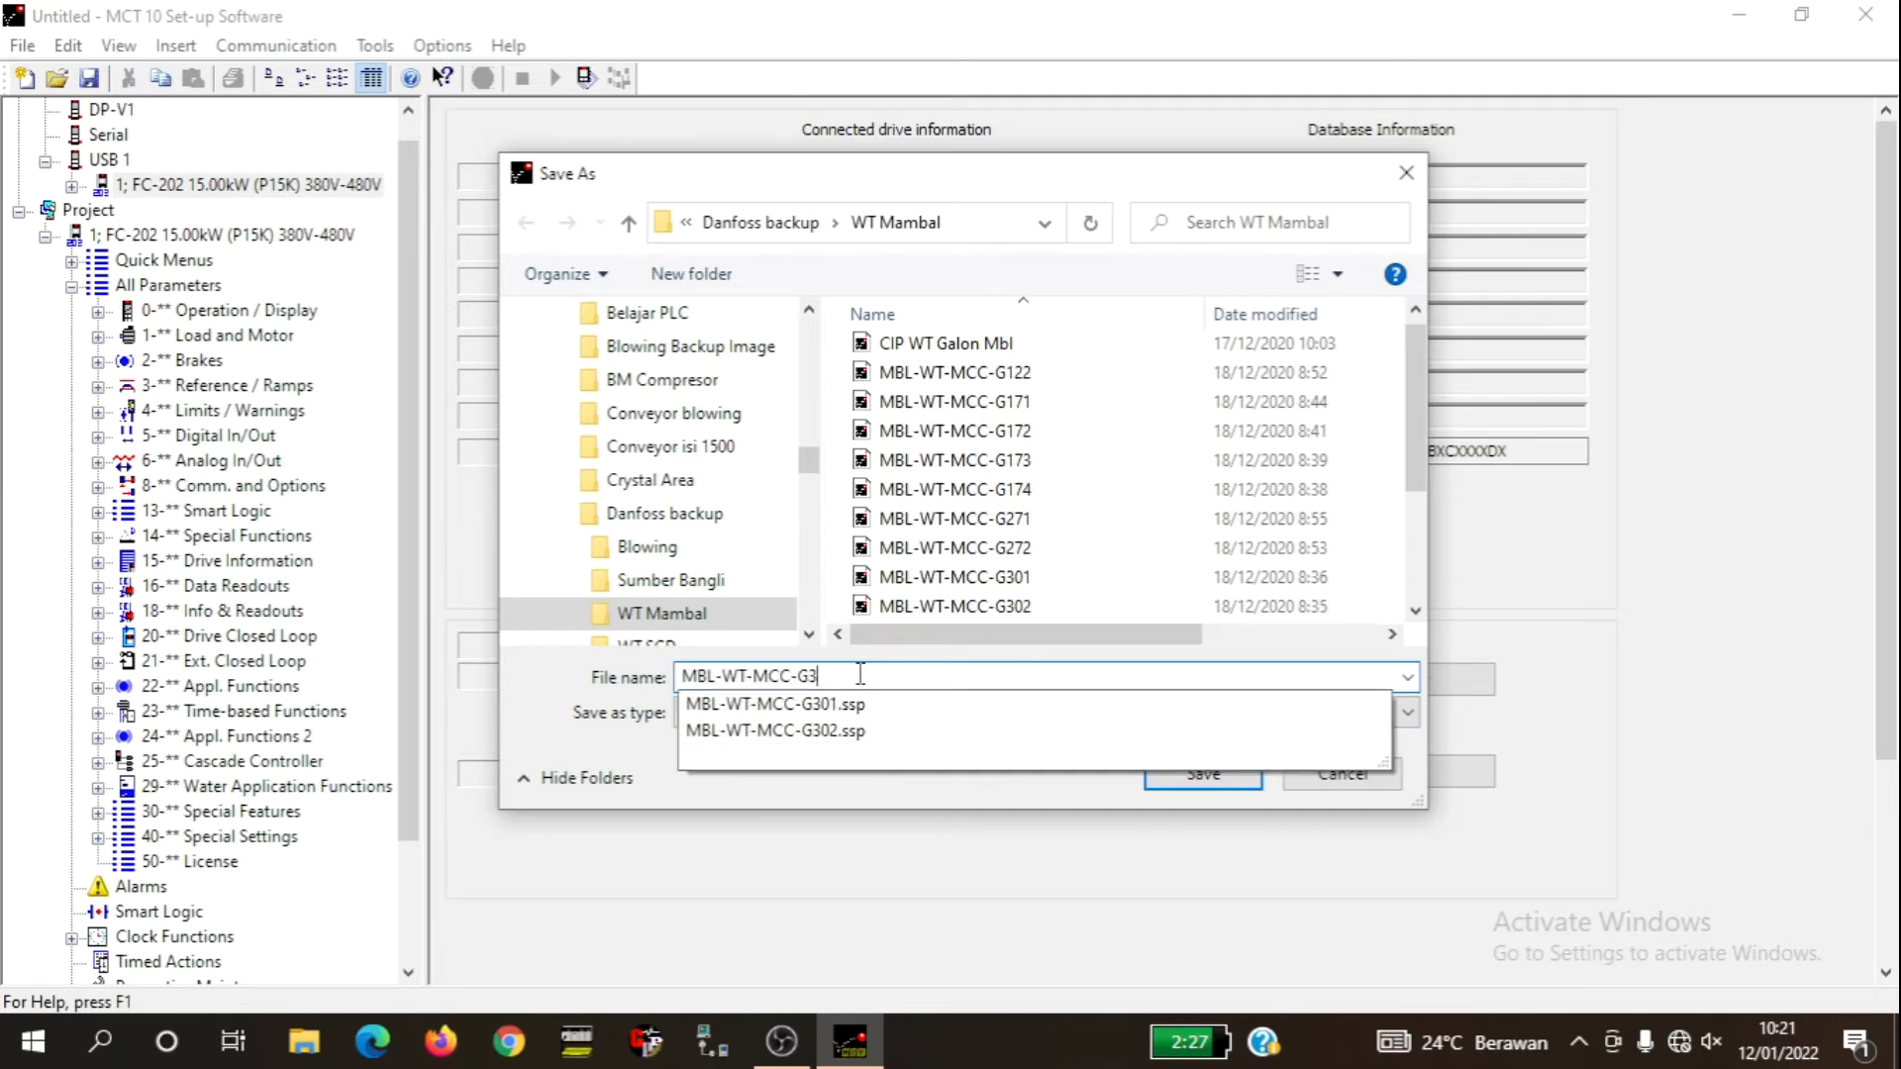
key(BackSpace)
text(807)
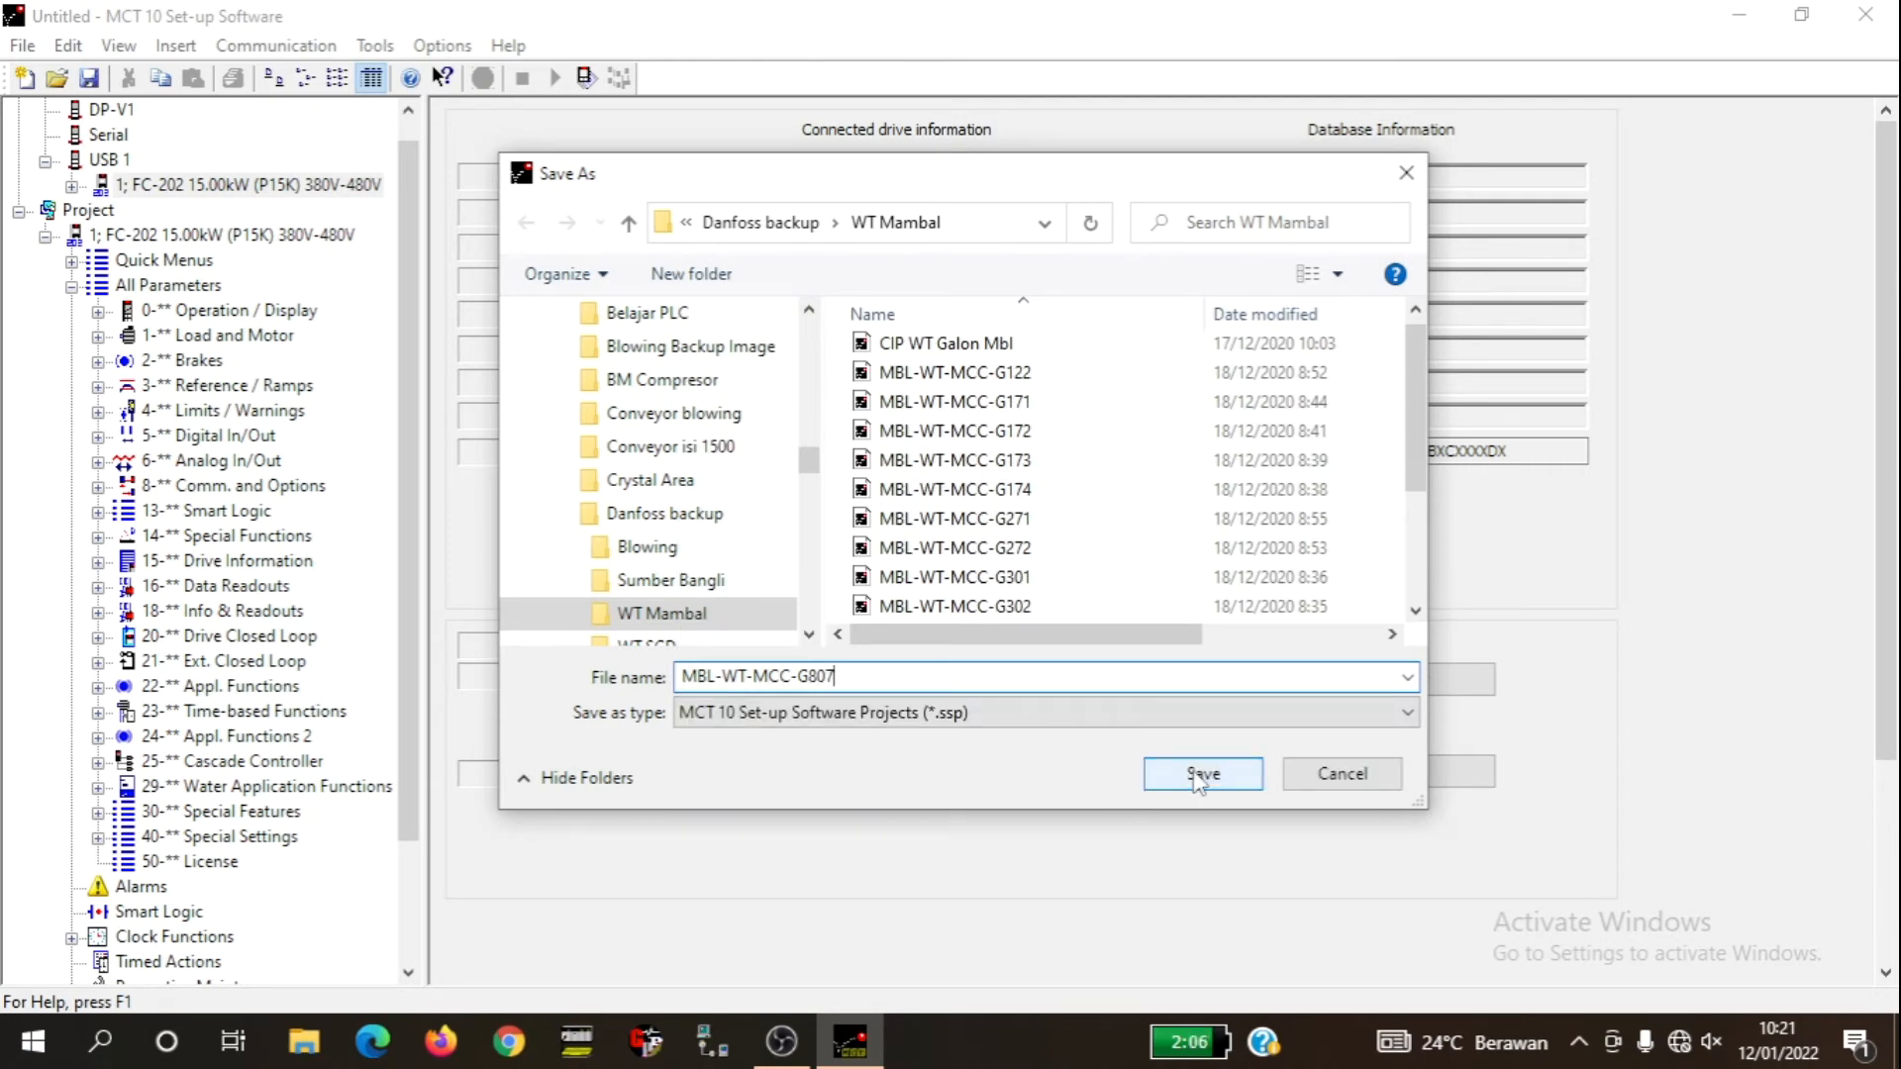
click(1201, 775)
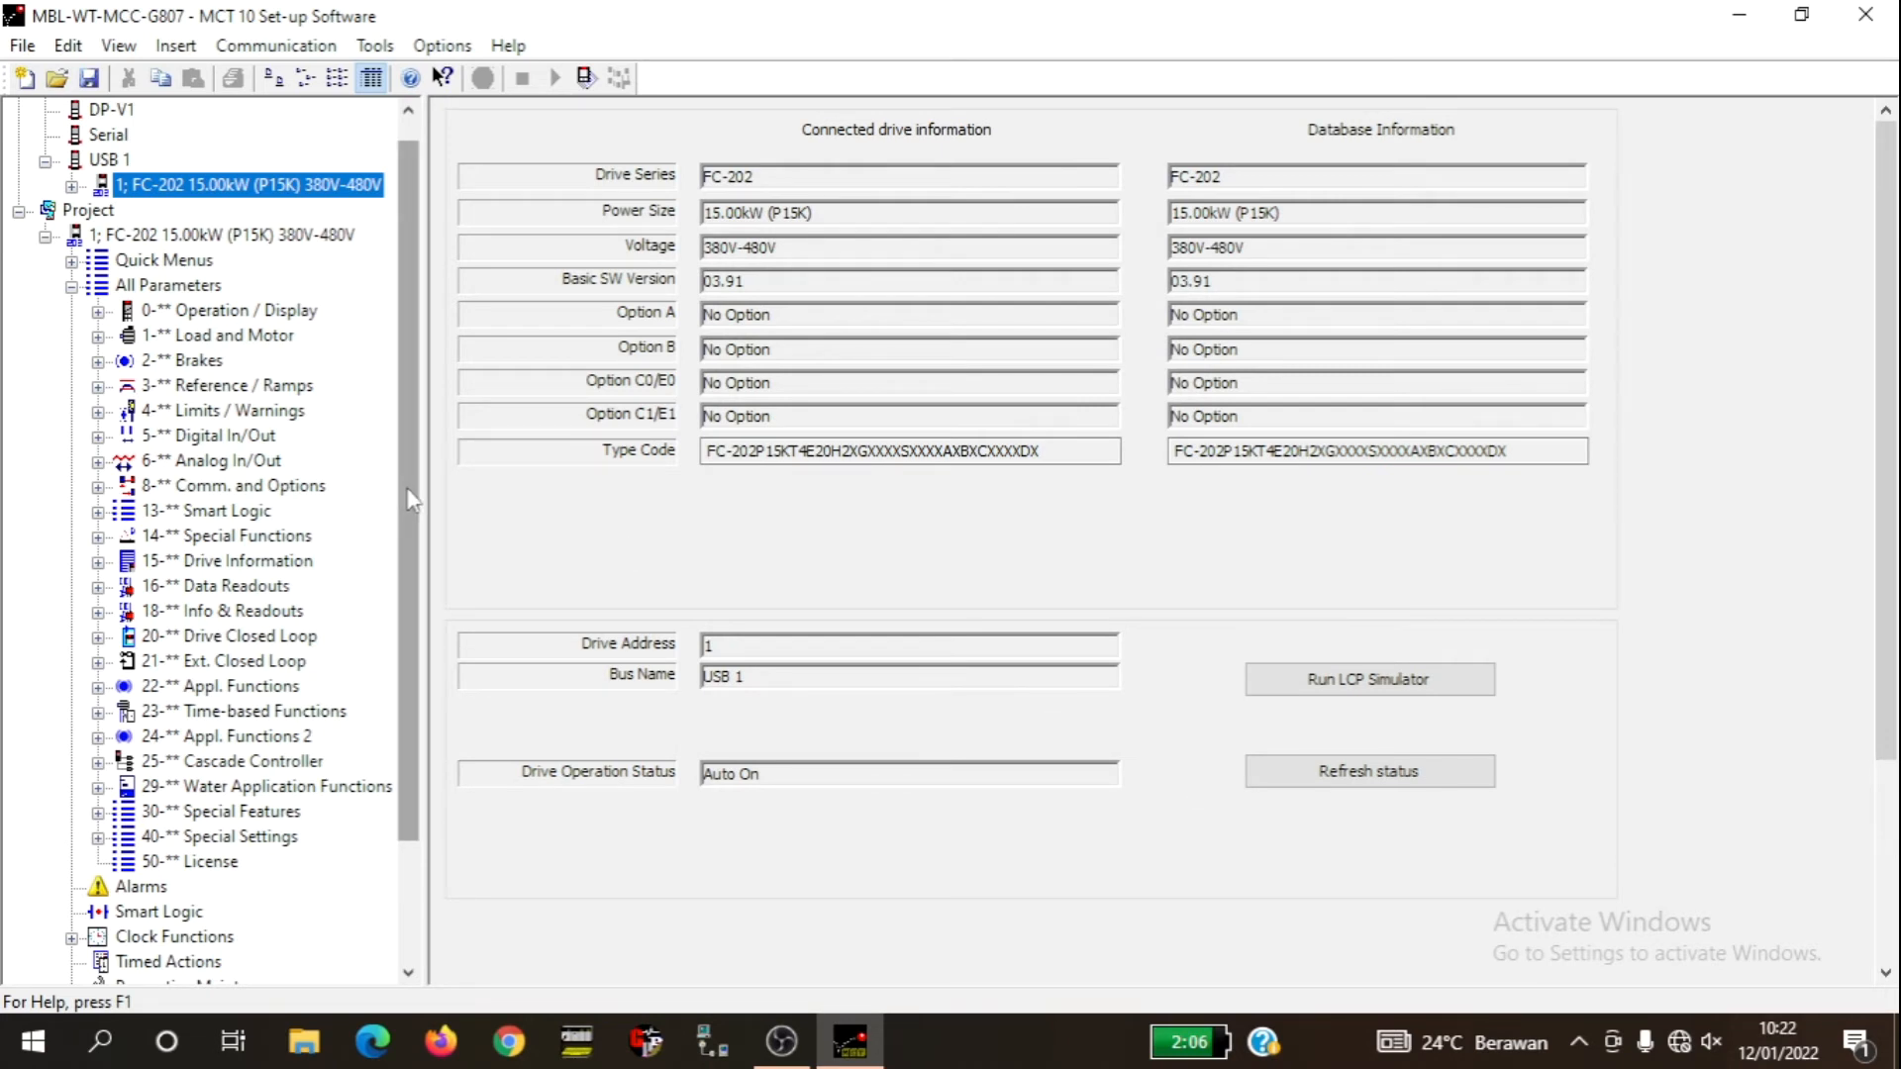
drag(411, 500, 411, 478)
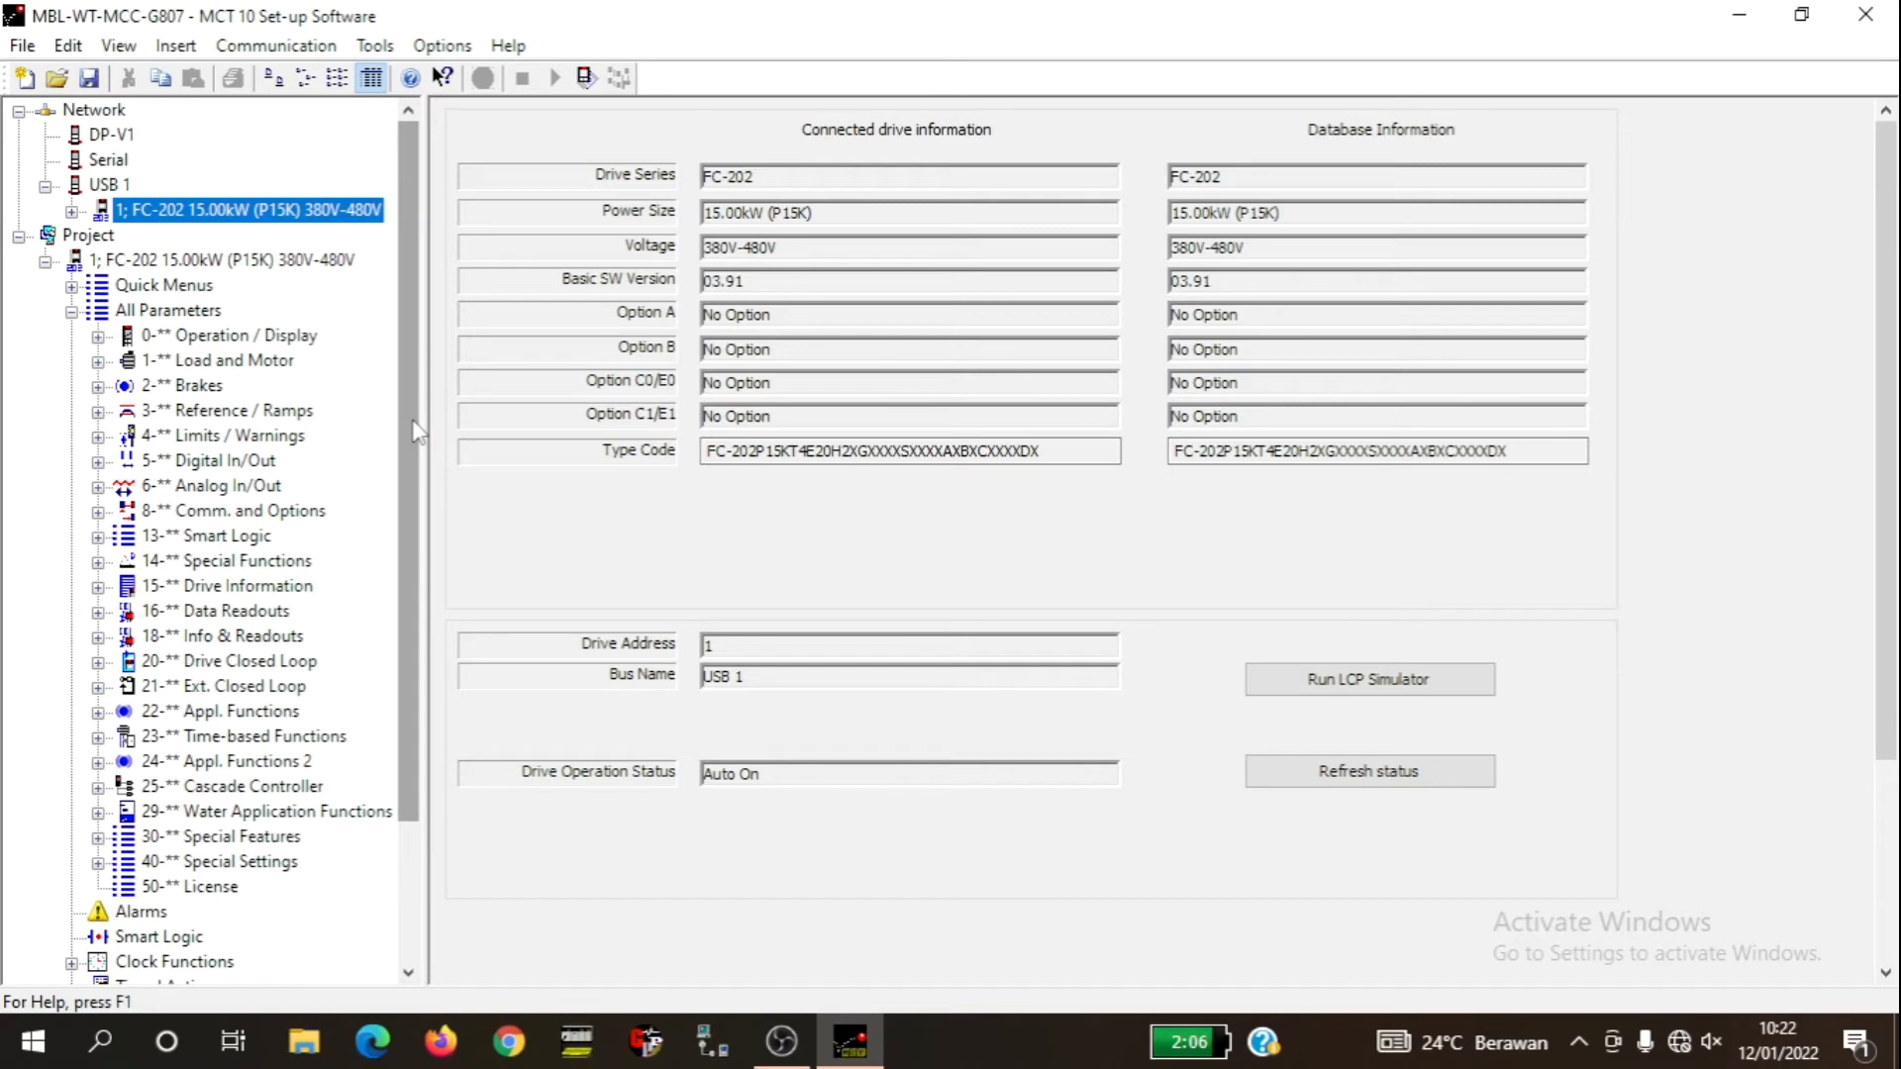
click(18, 239)
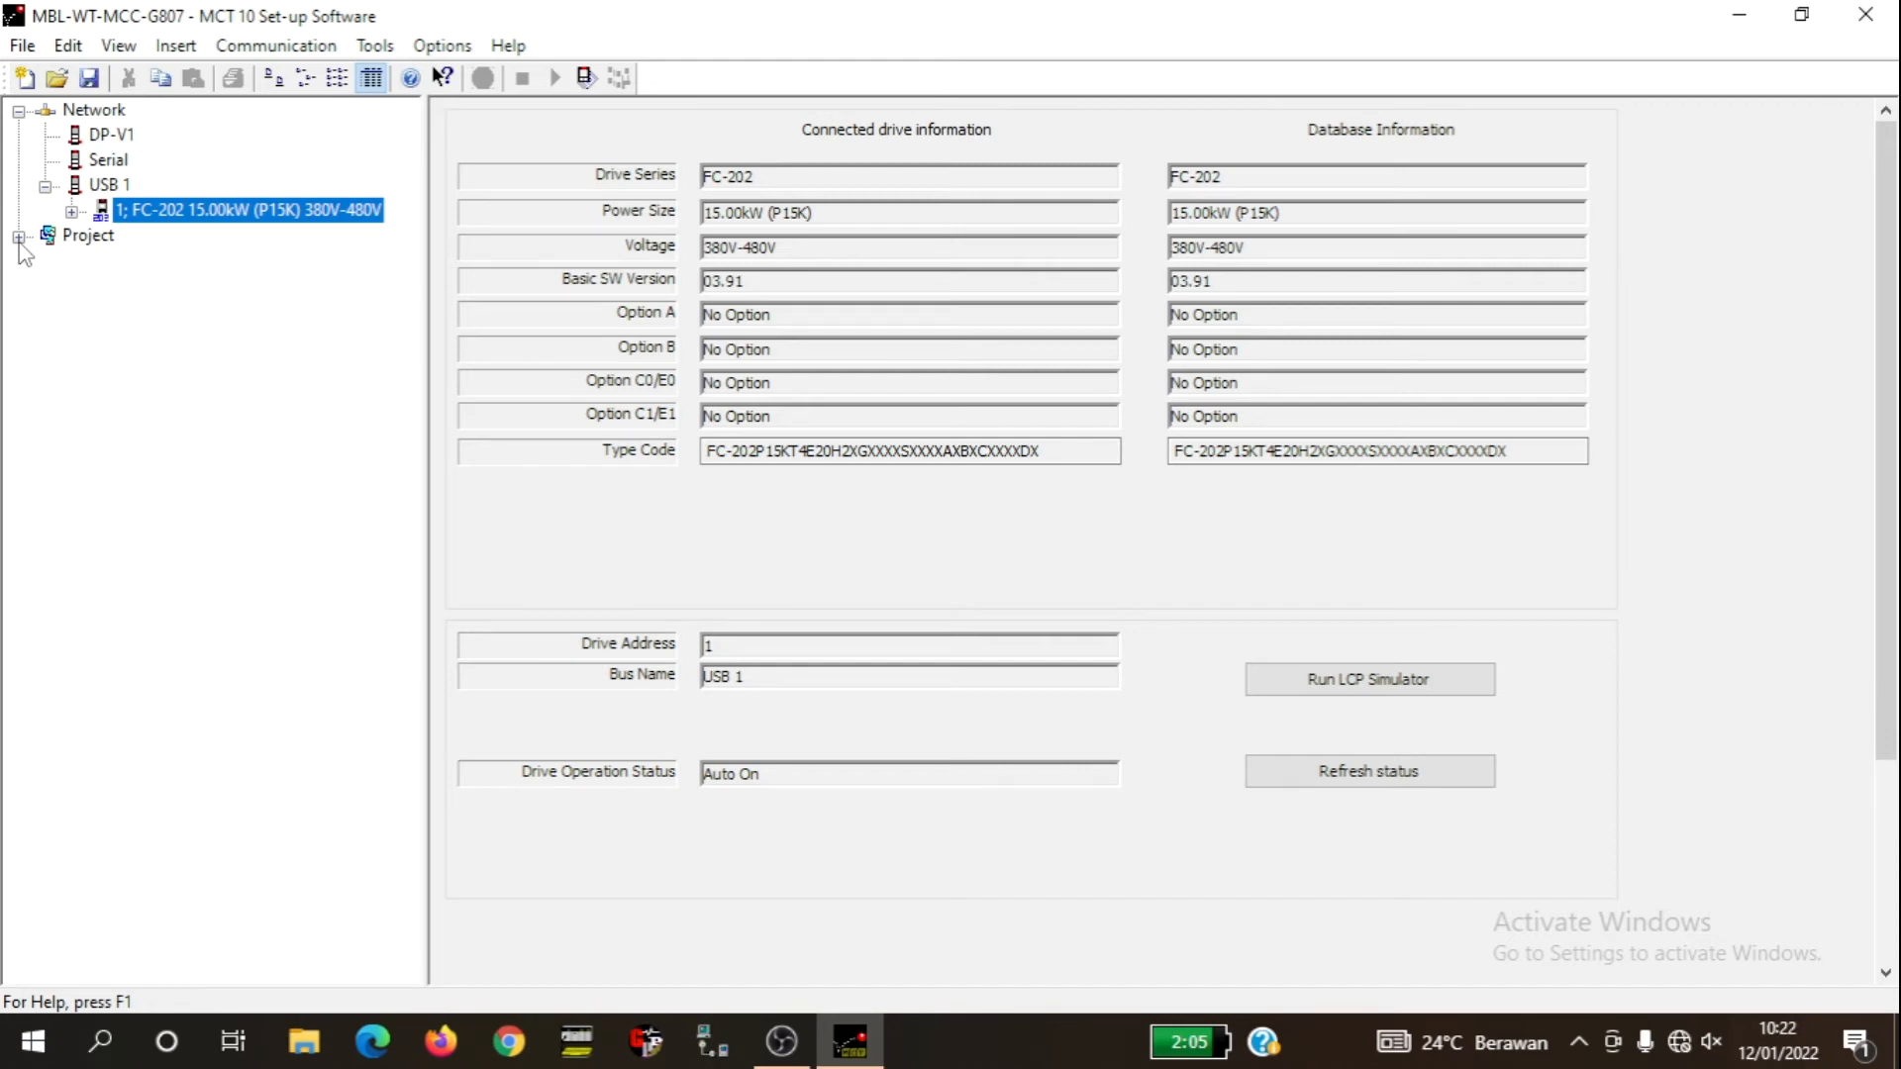
click(465, 46)
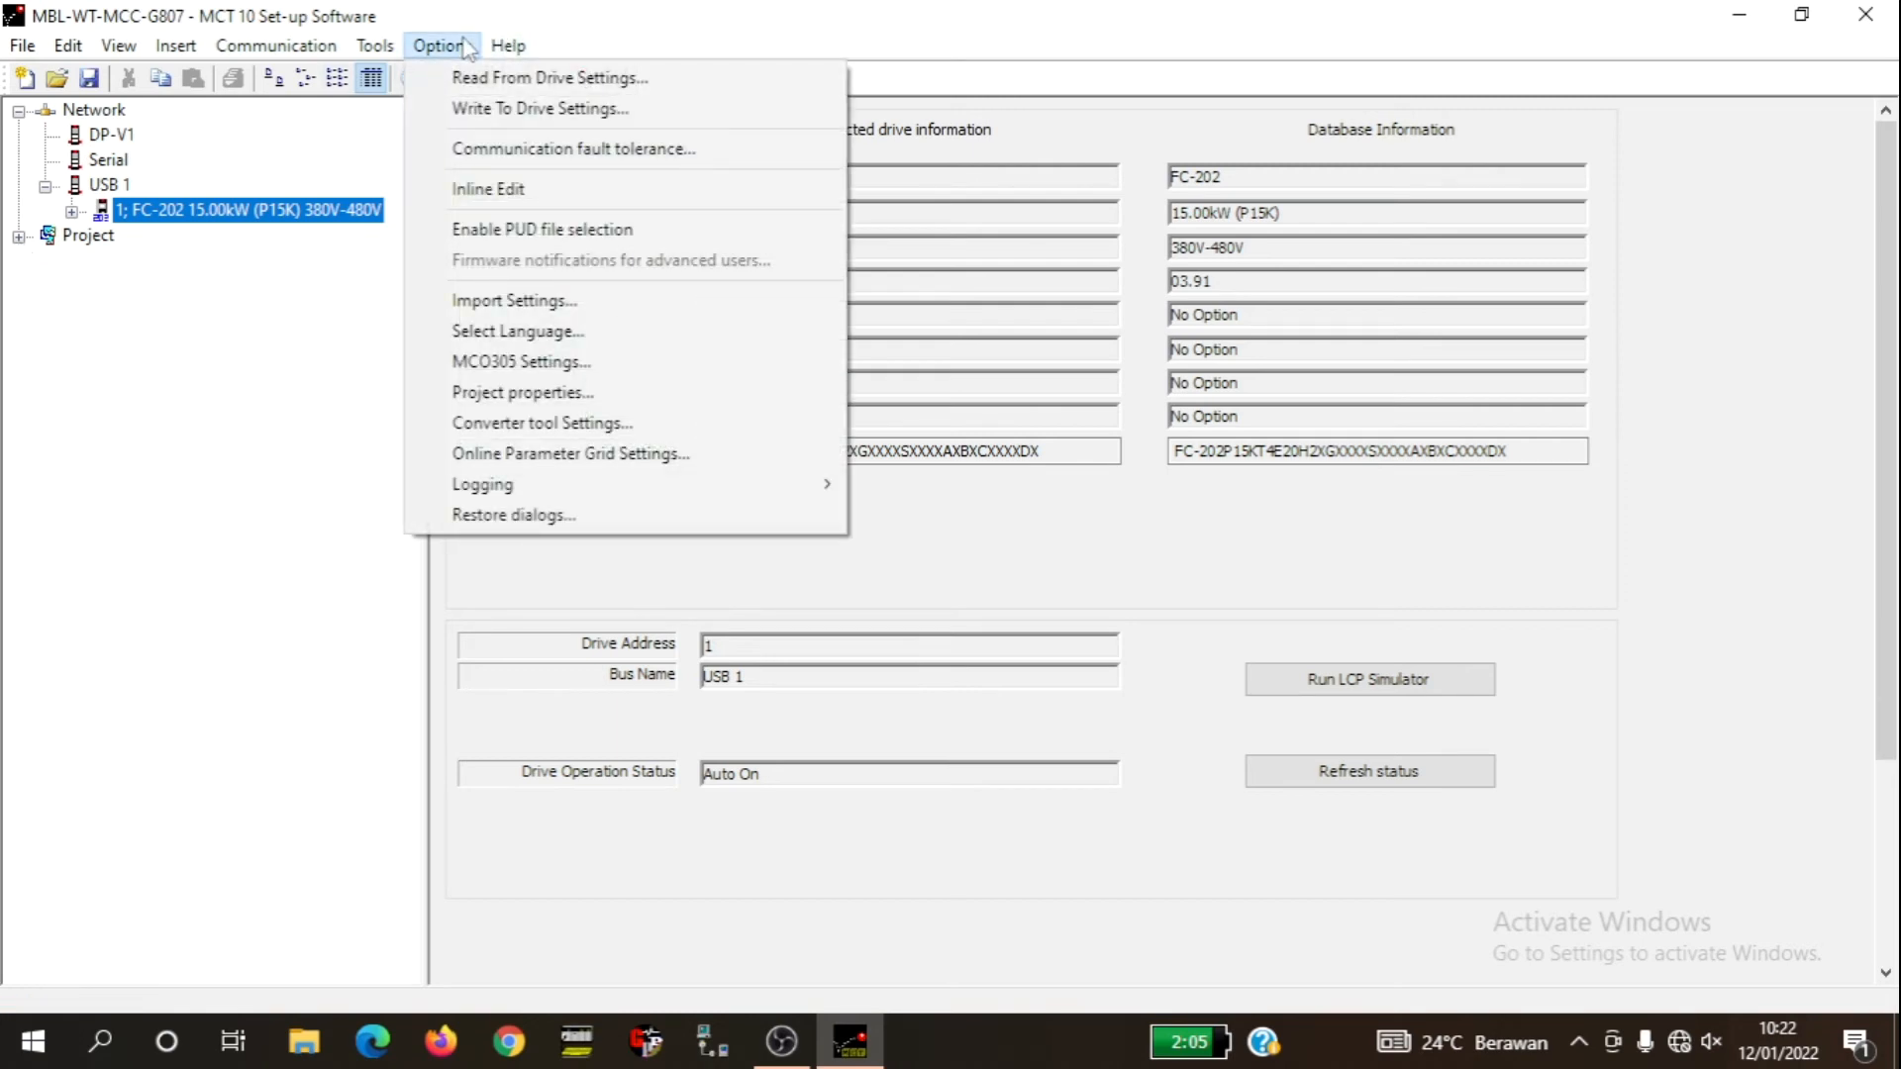
mouse_move(393, 52)
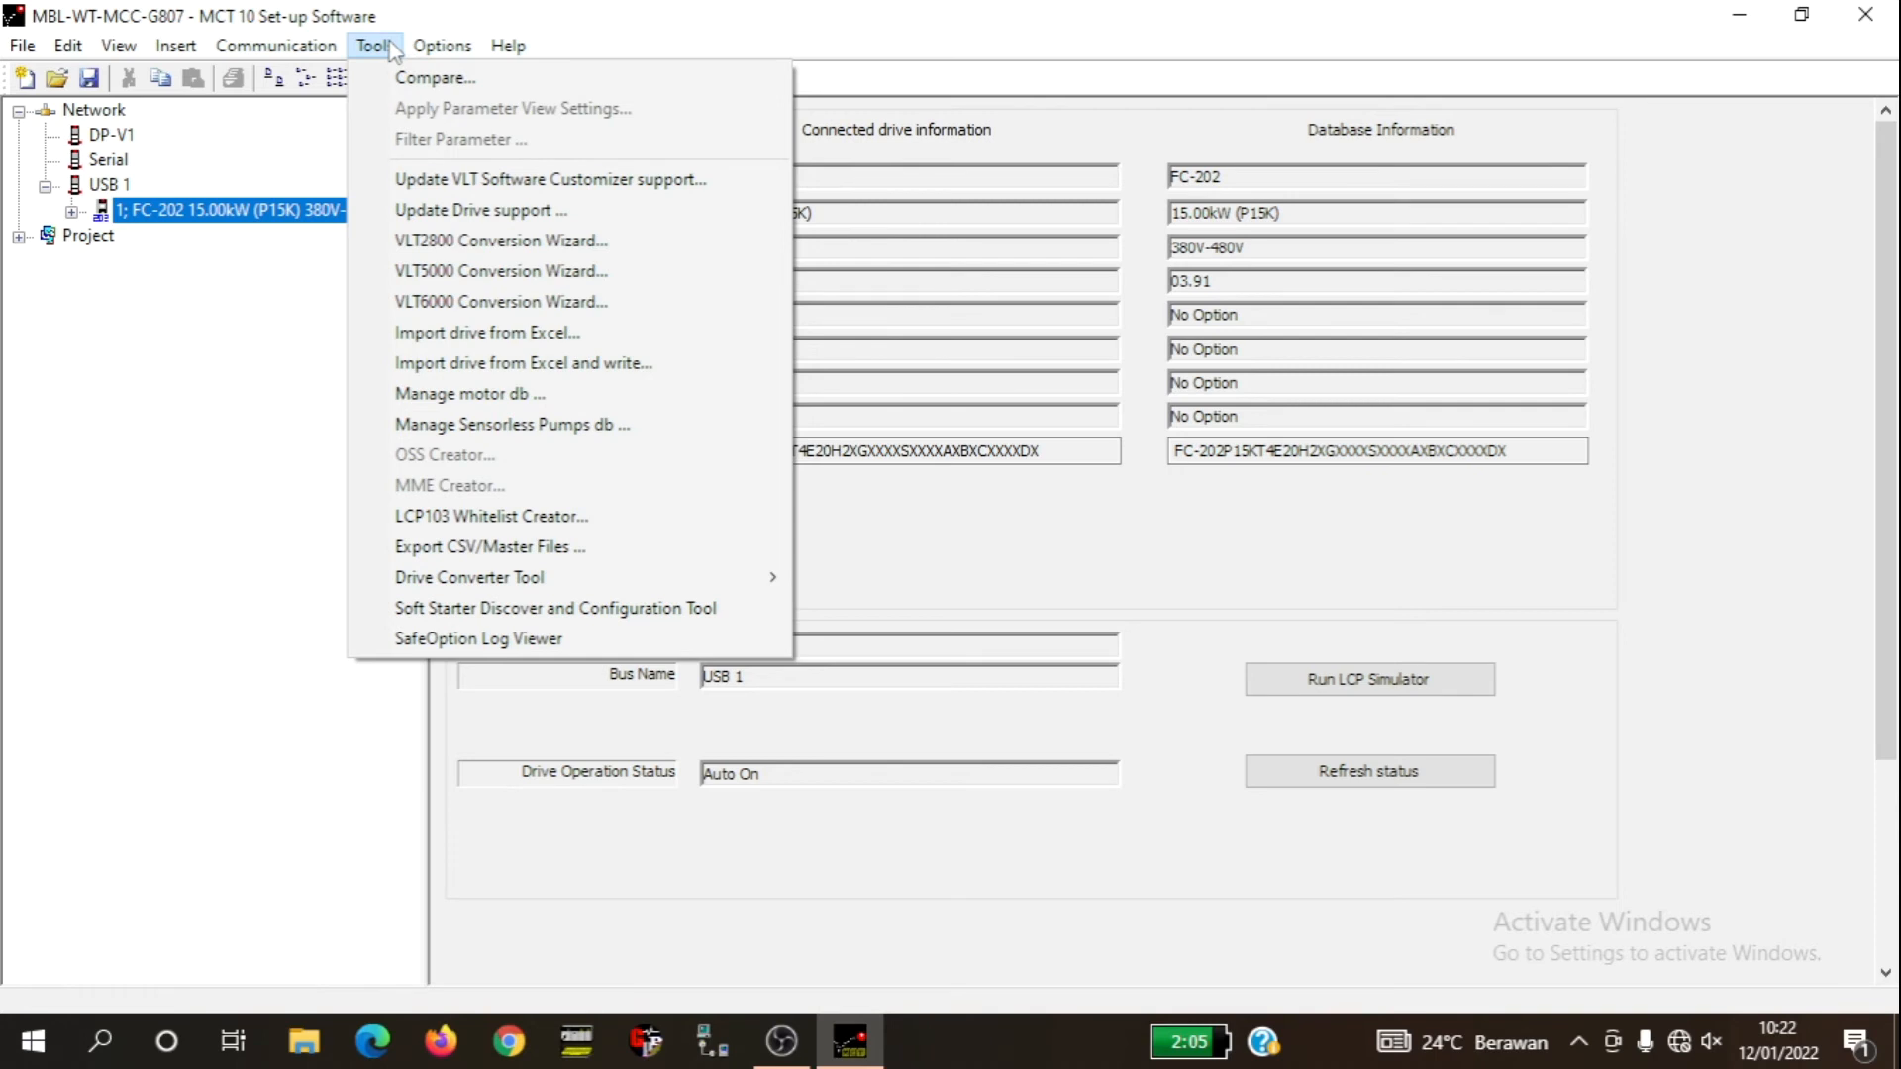
mouse_move(310, 51)
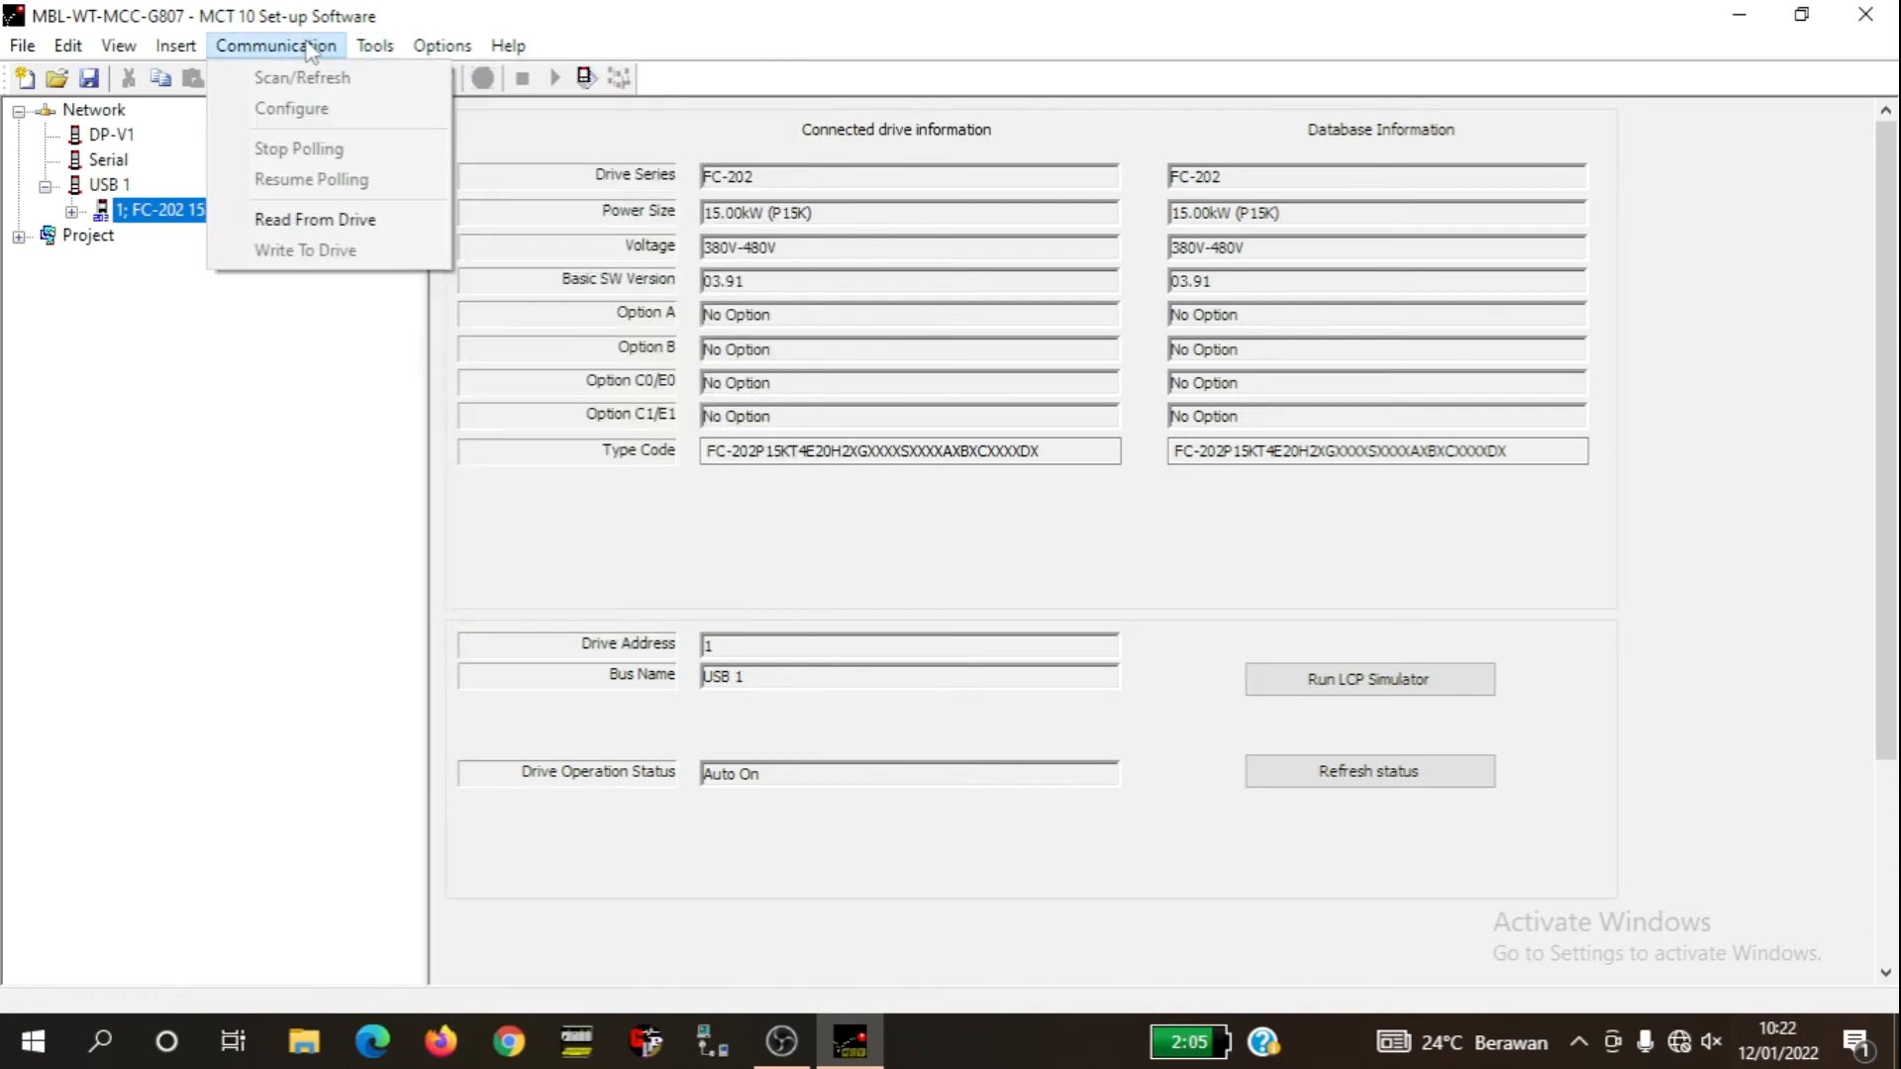
mouse_move(126, 54)
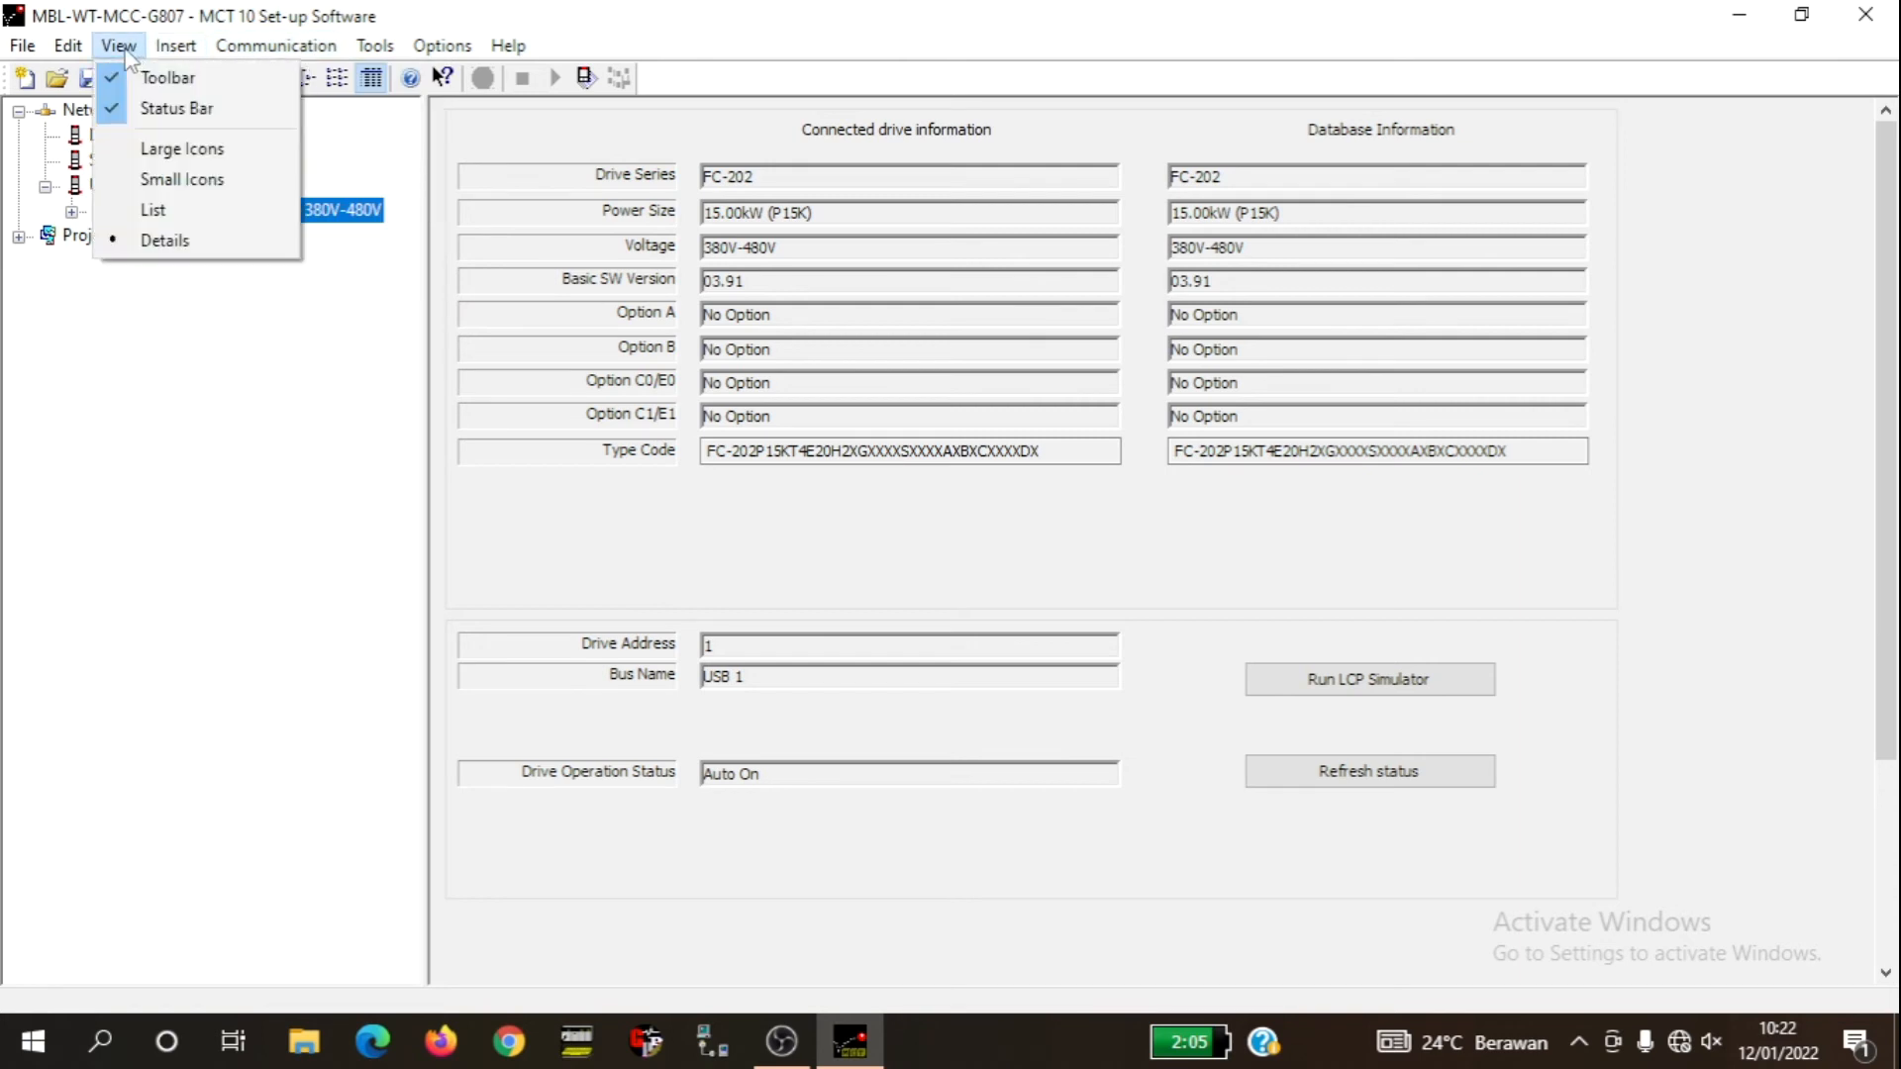
Reopen the recent project MBL-WT-MCC-G807, reverting to its saved version.
mouse_move(69, 61)
mouse_move(38, 58)
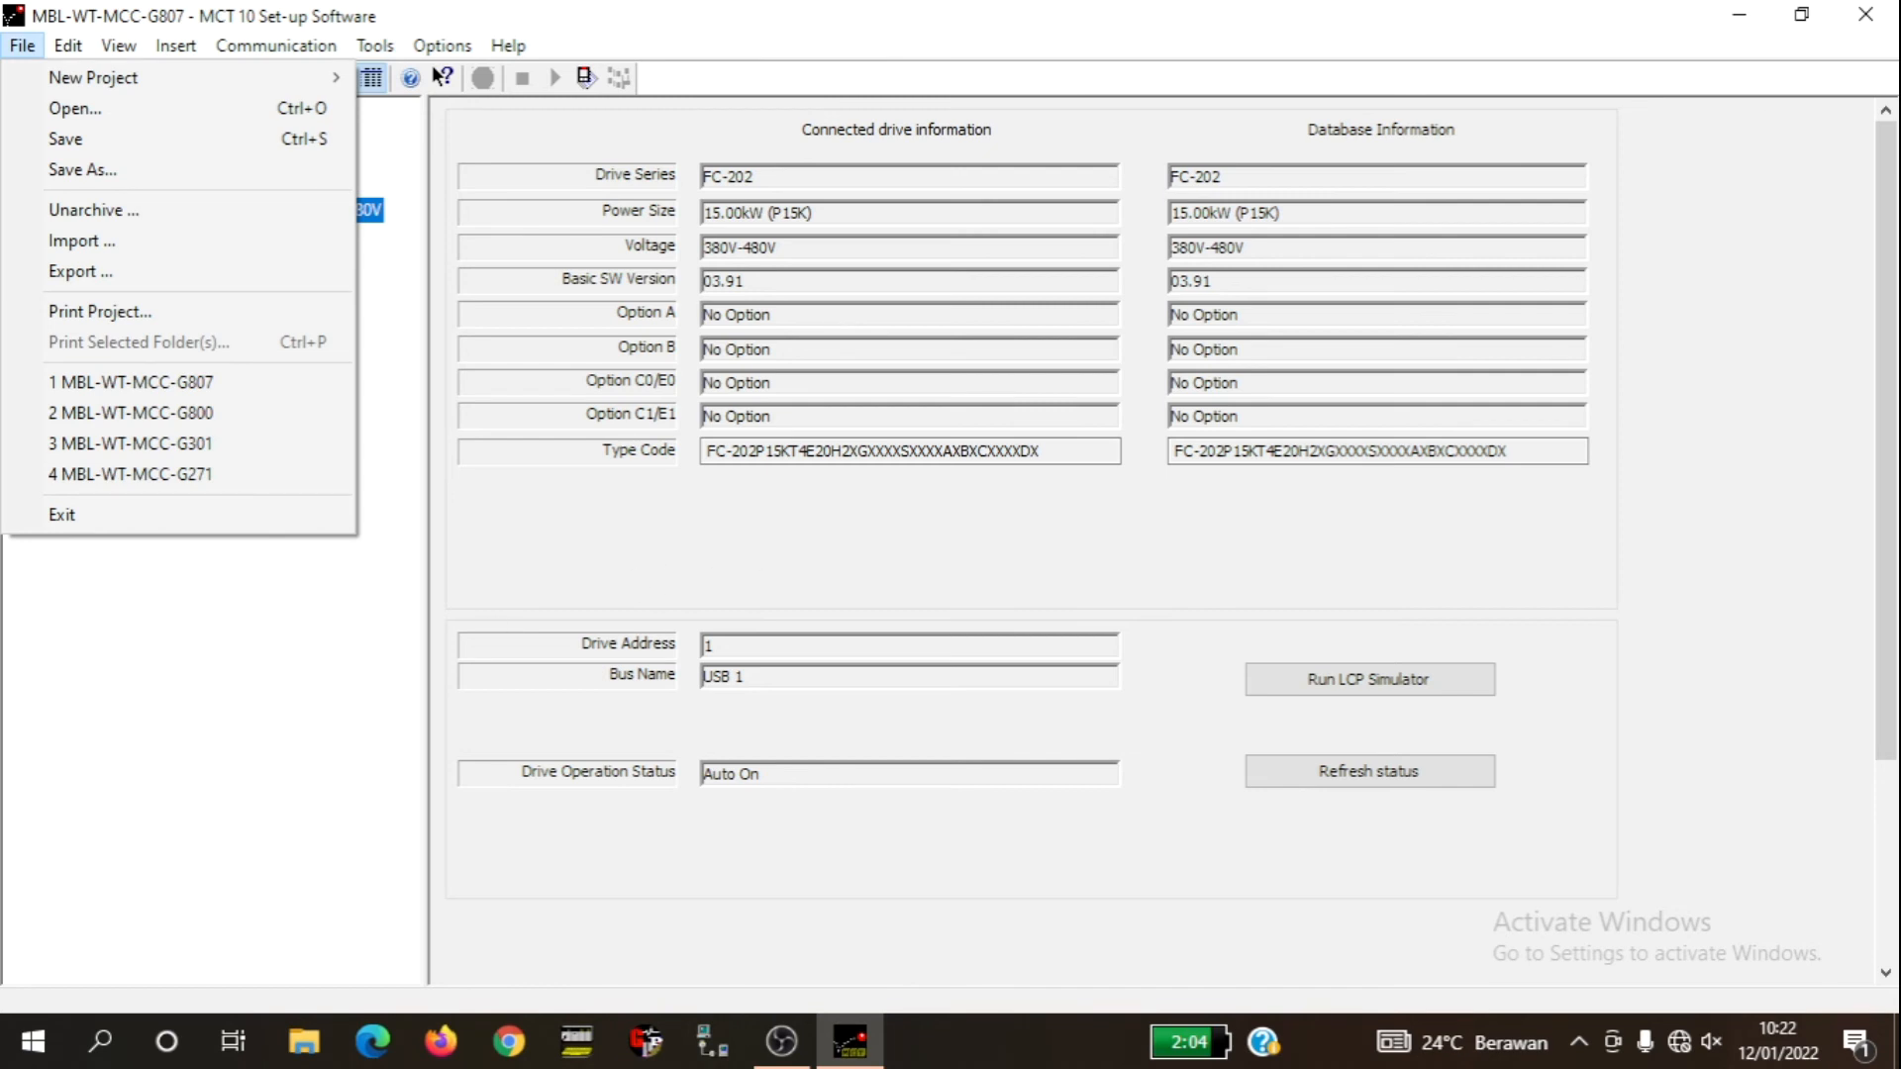
click(183, 383)
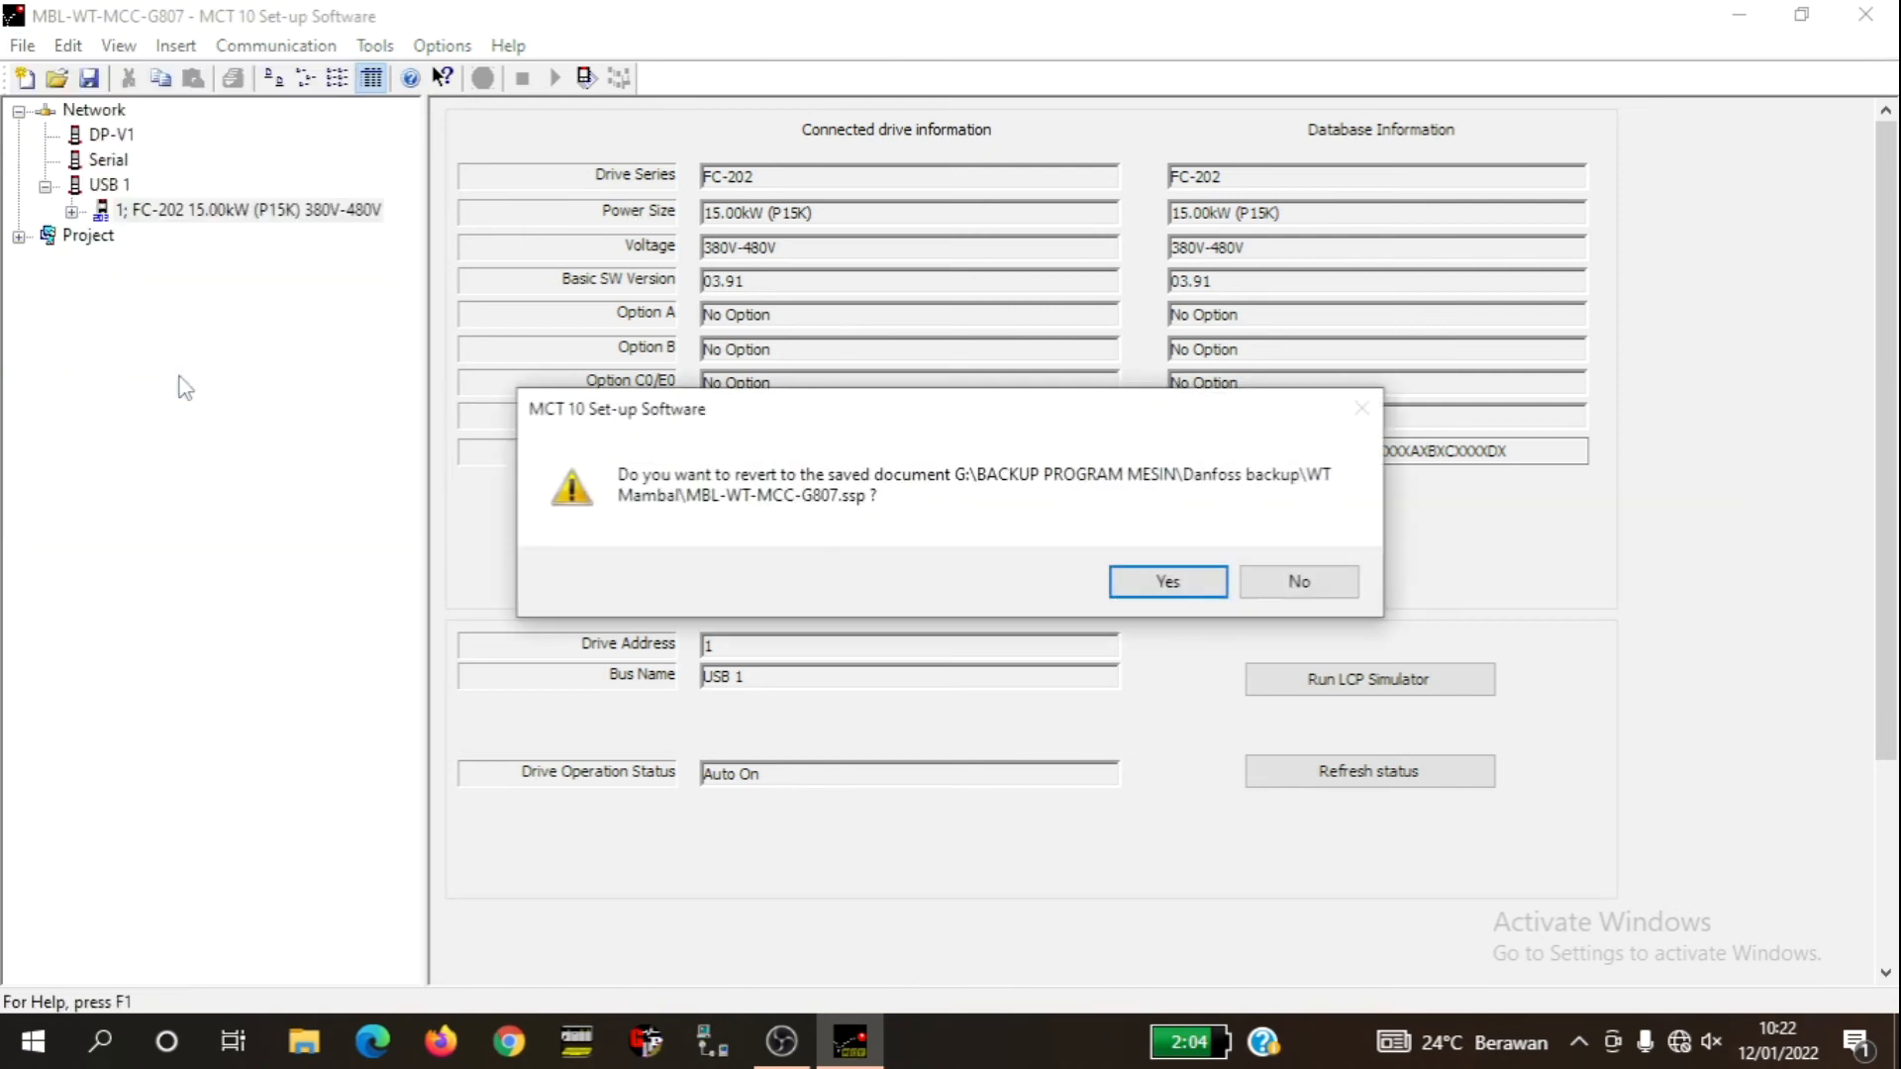
click(1150, 586)
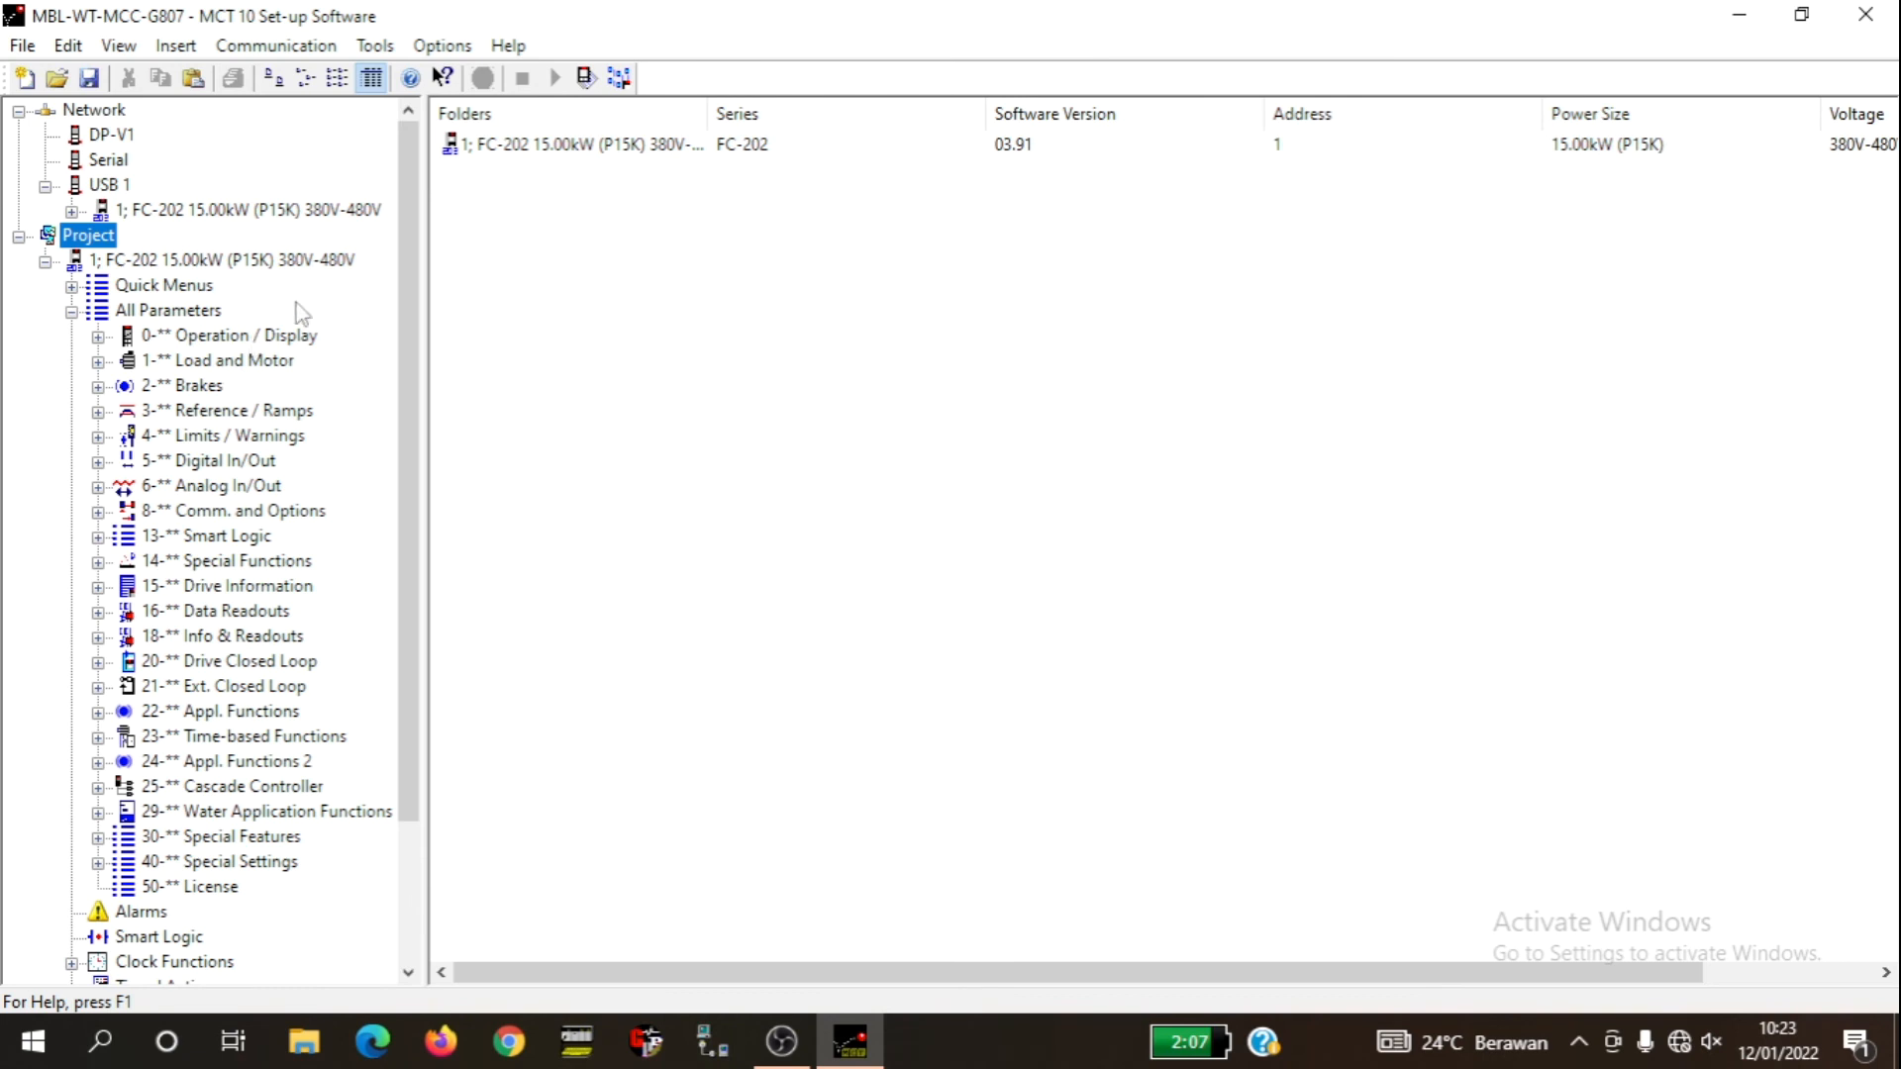
click(390, 48)
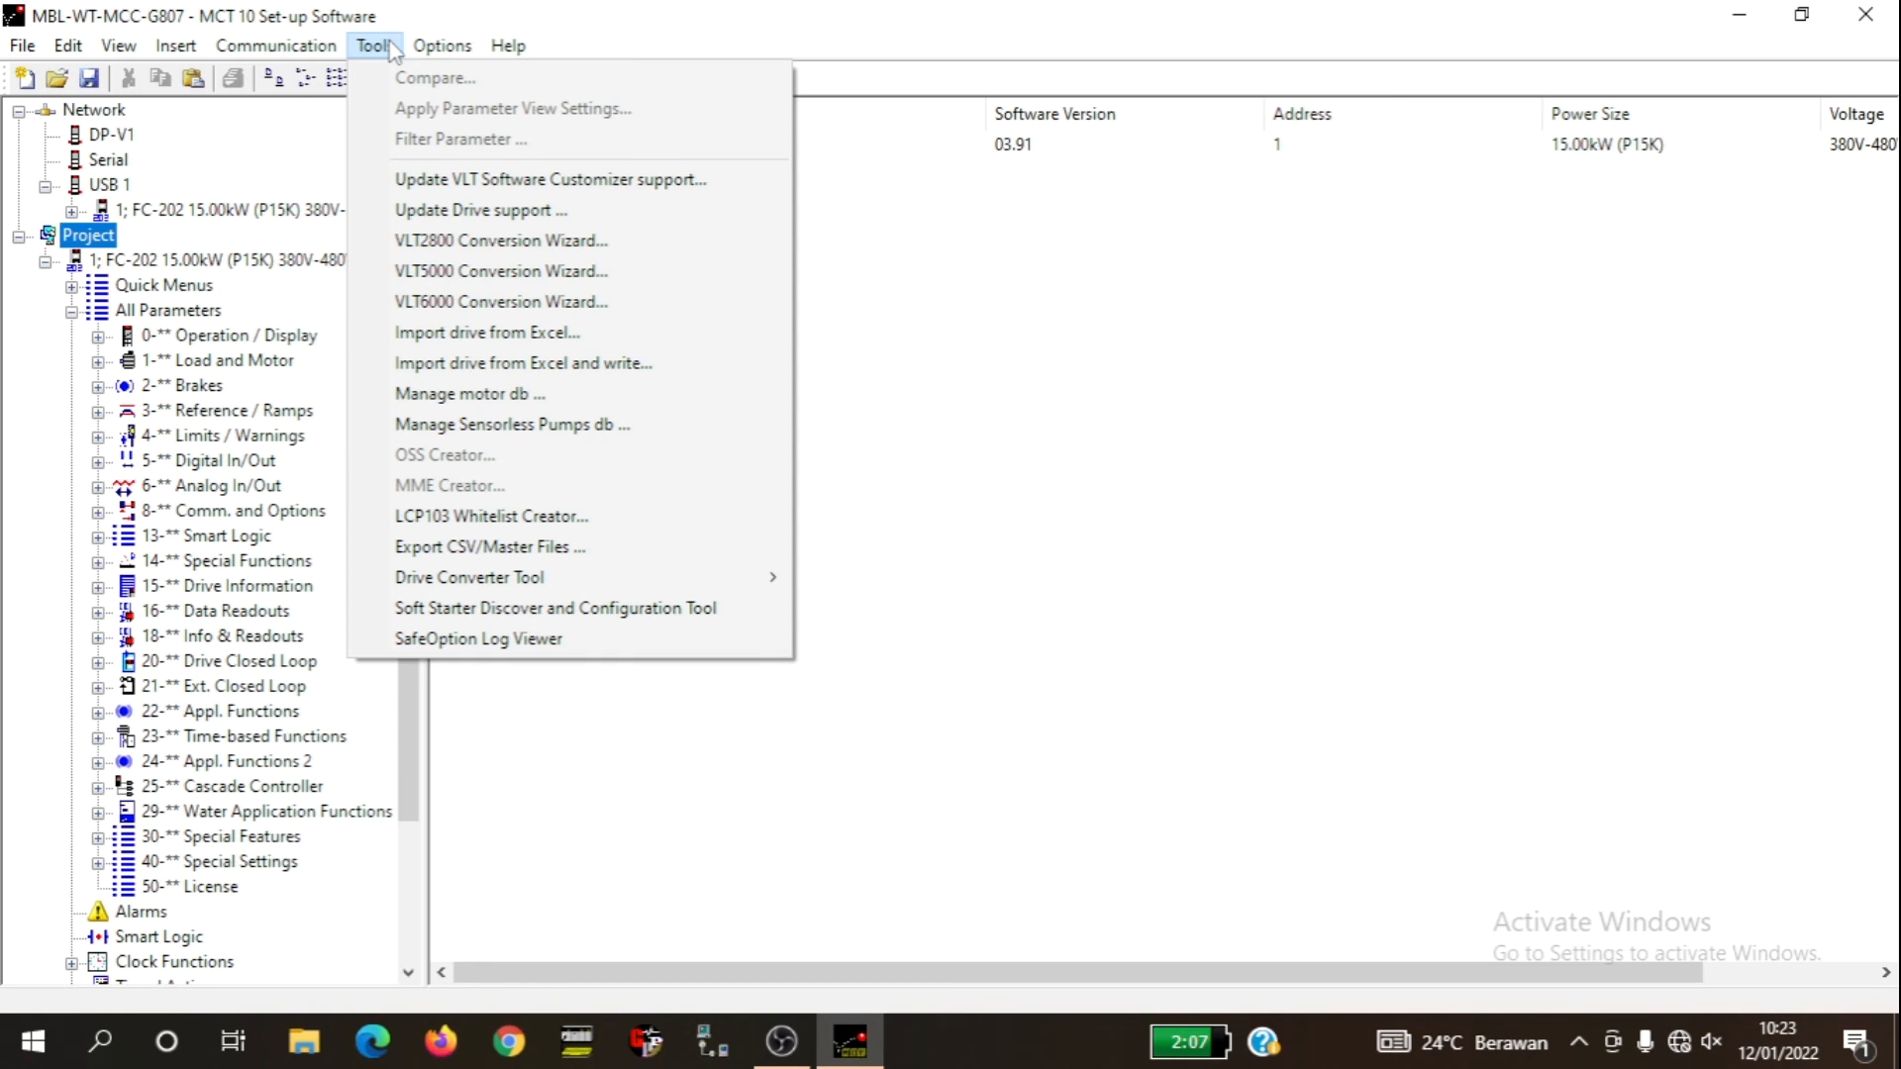
click(435, 46)
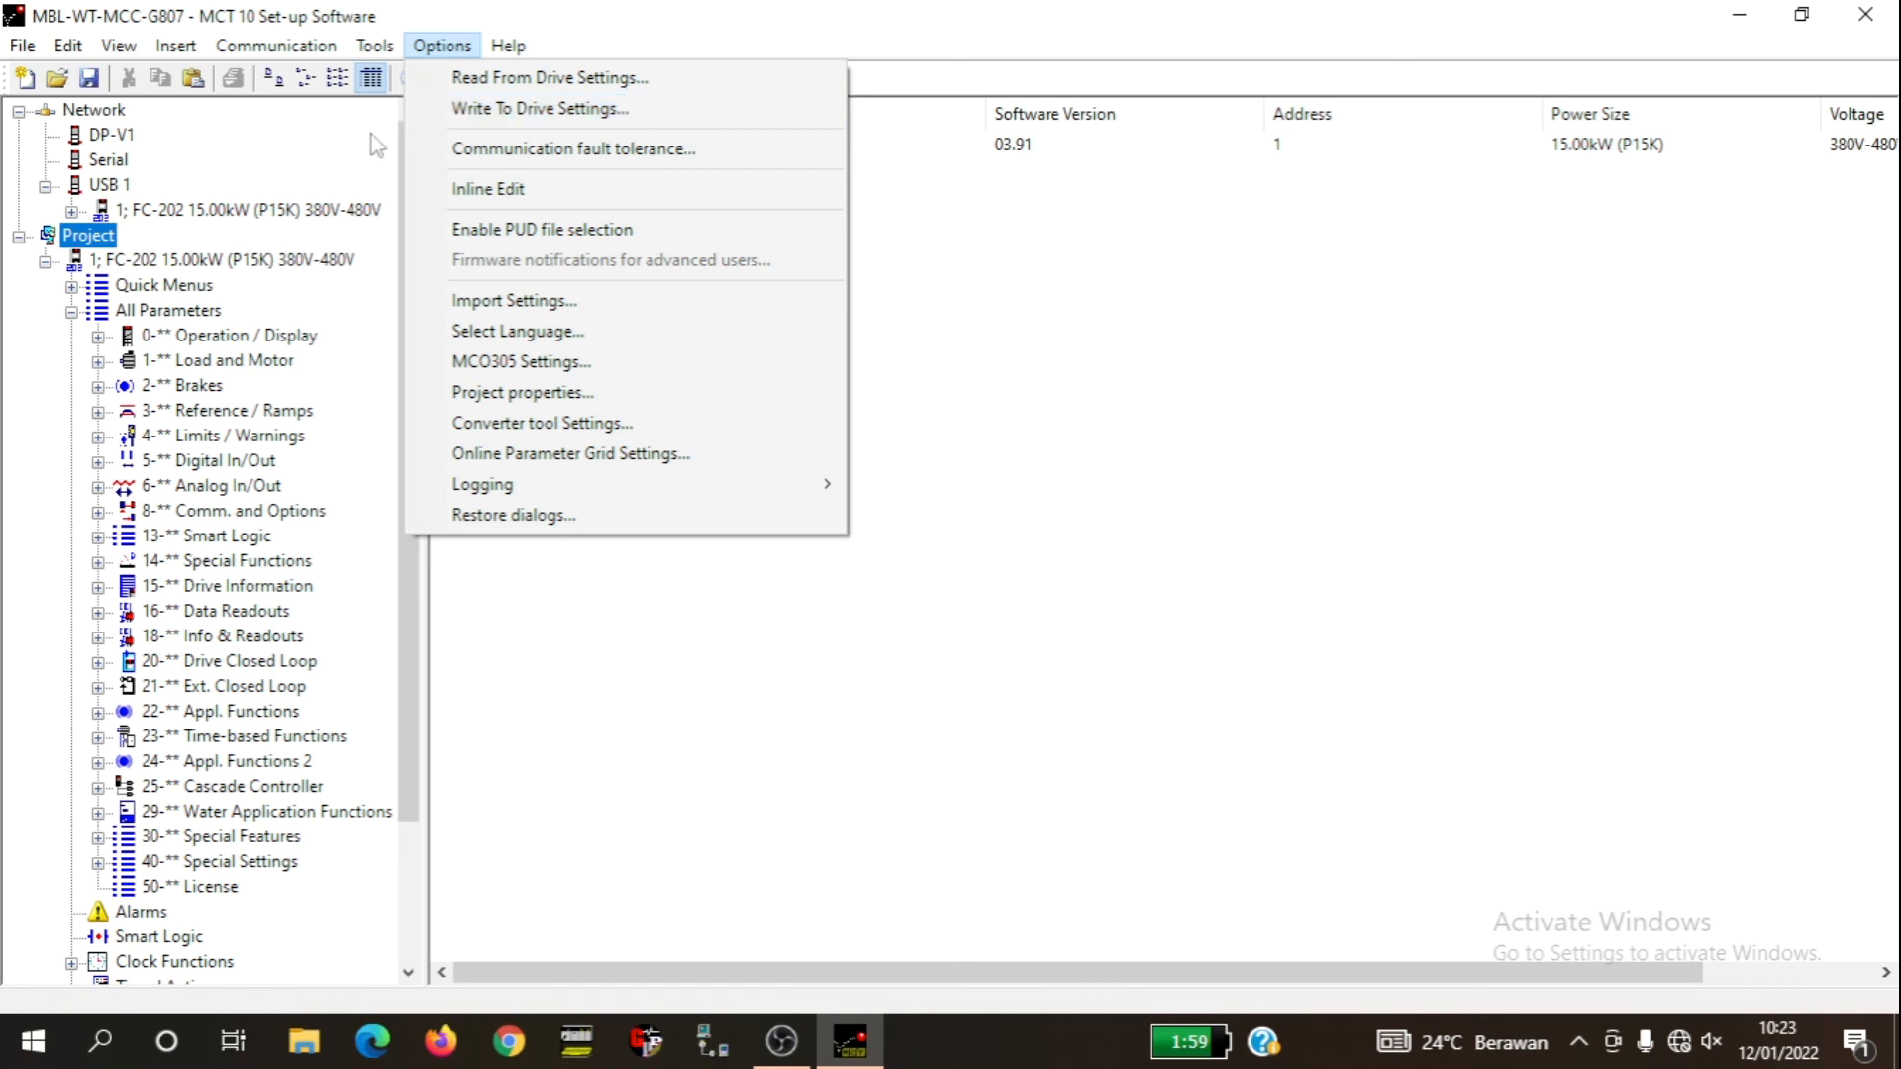
click(345, 152)
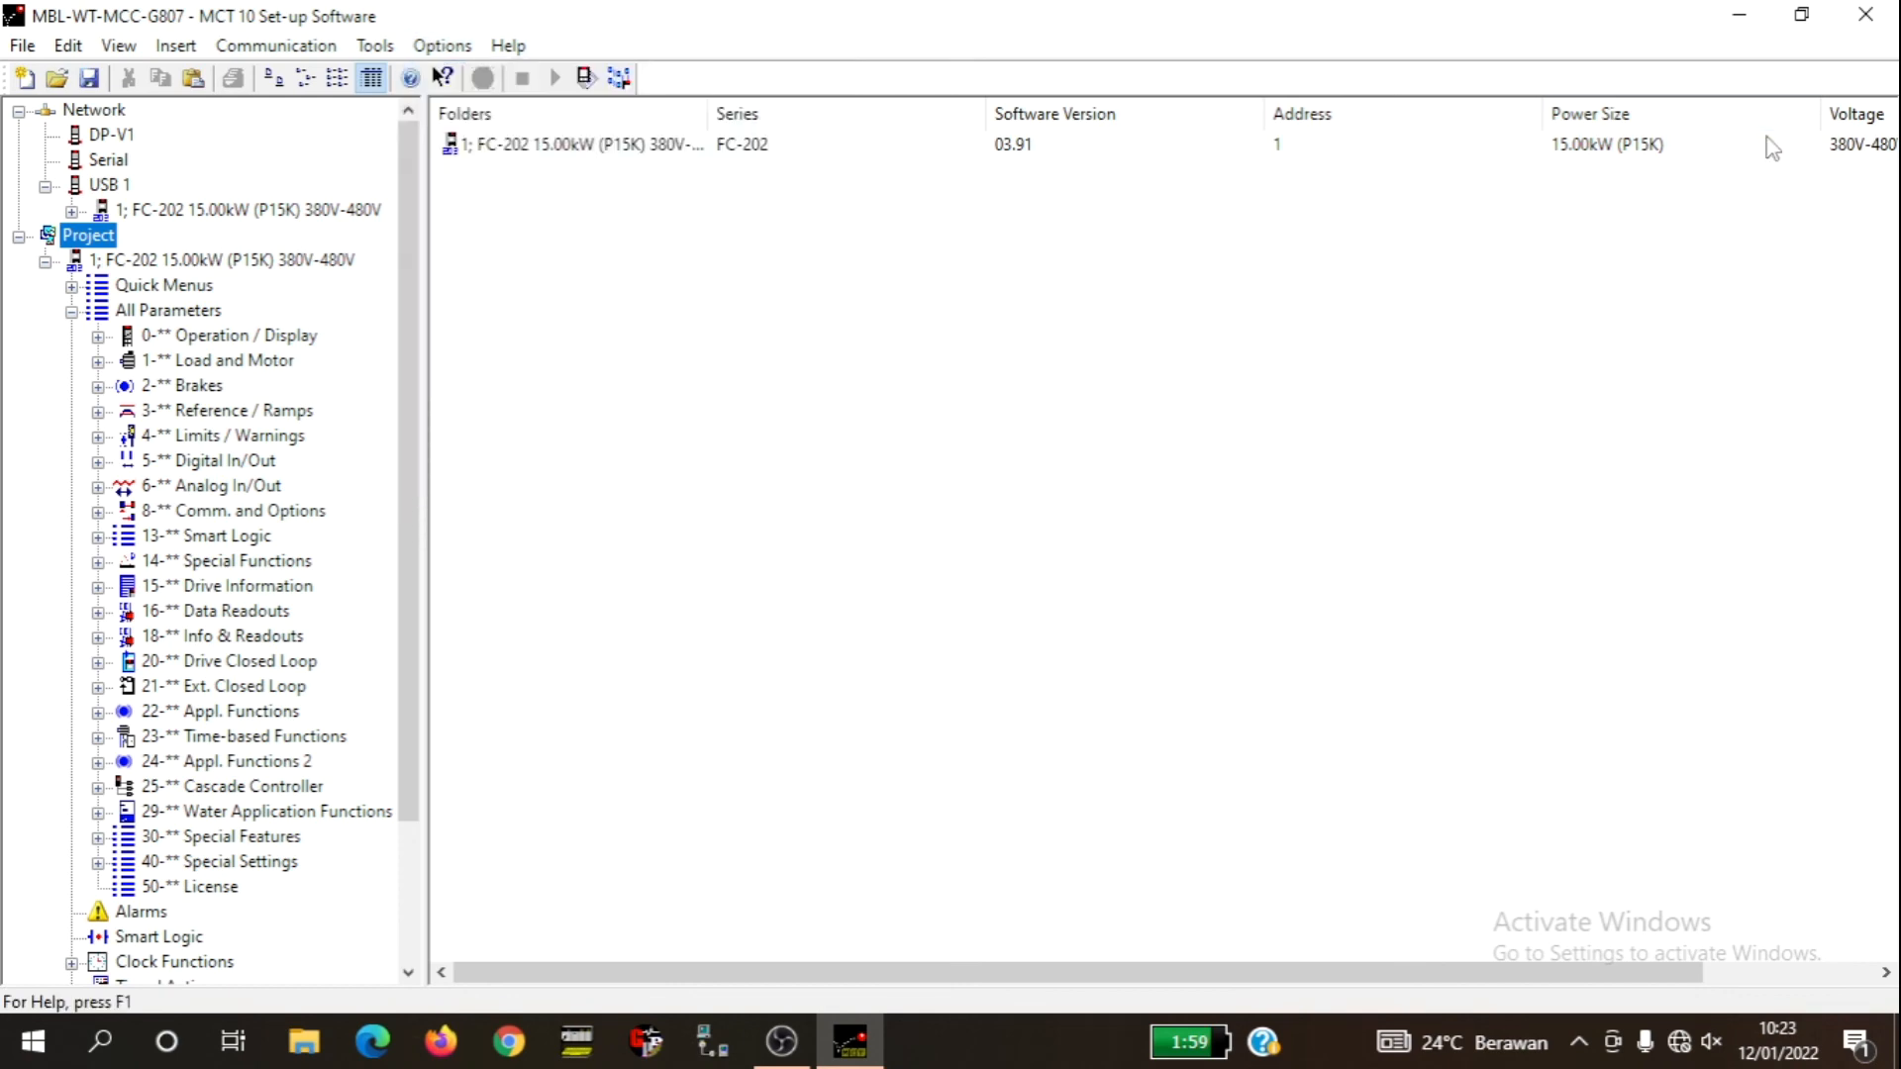
Minimize the MCT 10 Set-up Software window to show the desktop.
click(867, 1062)
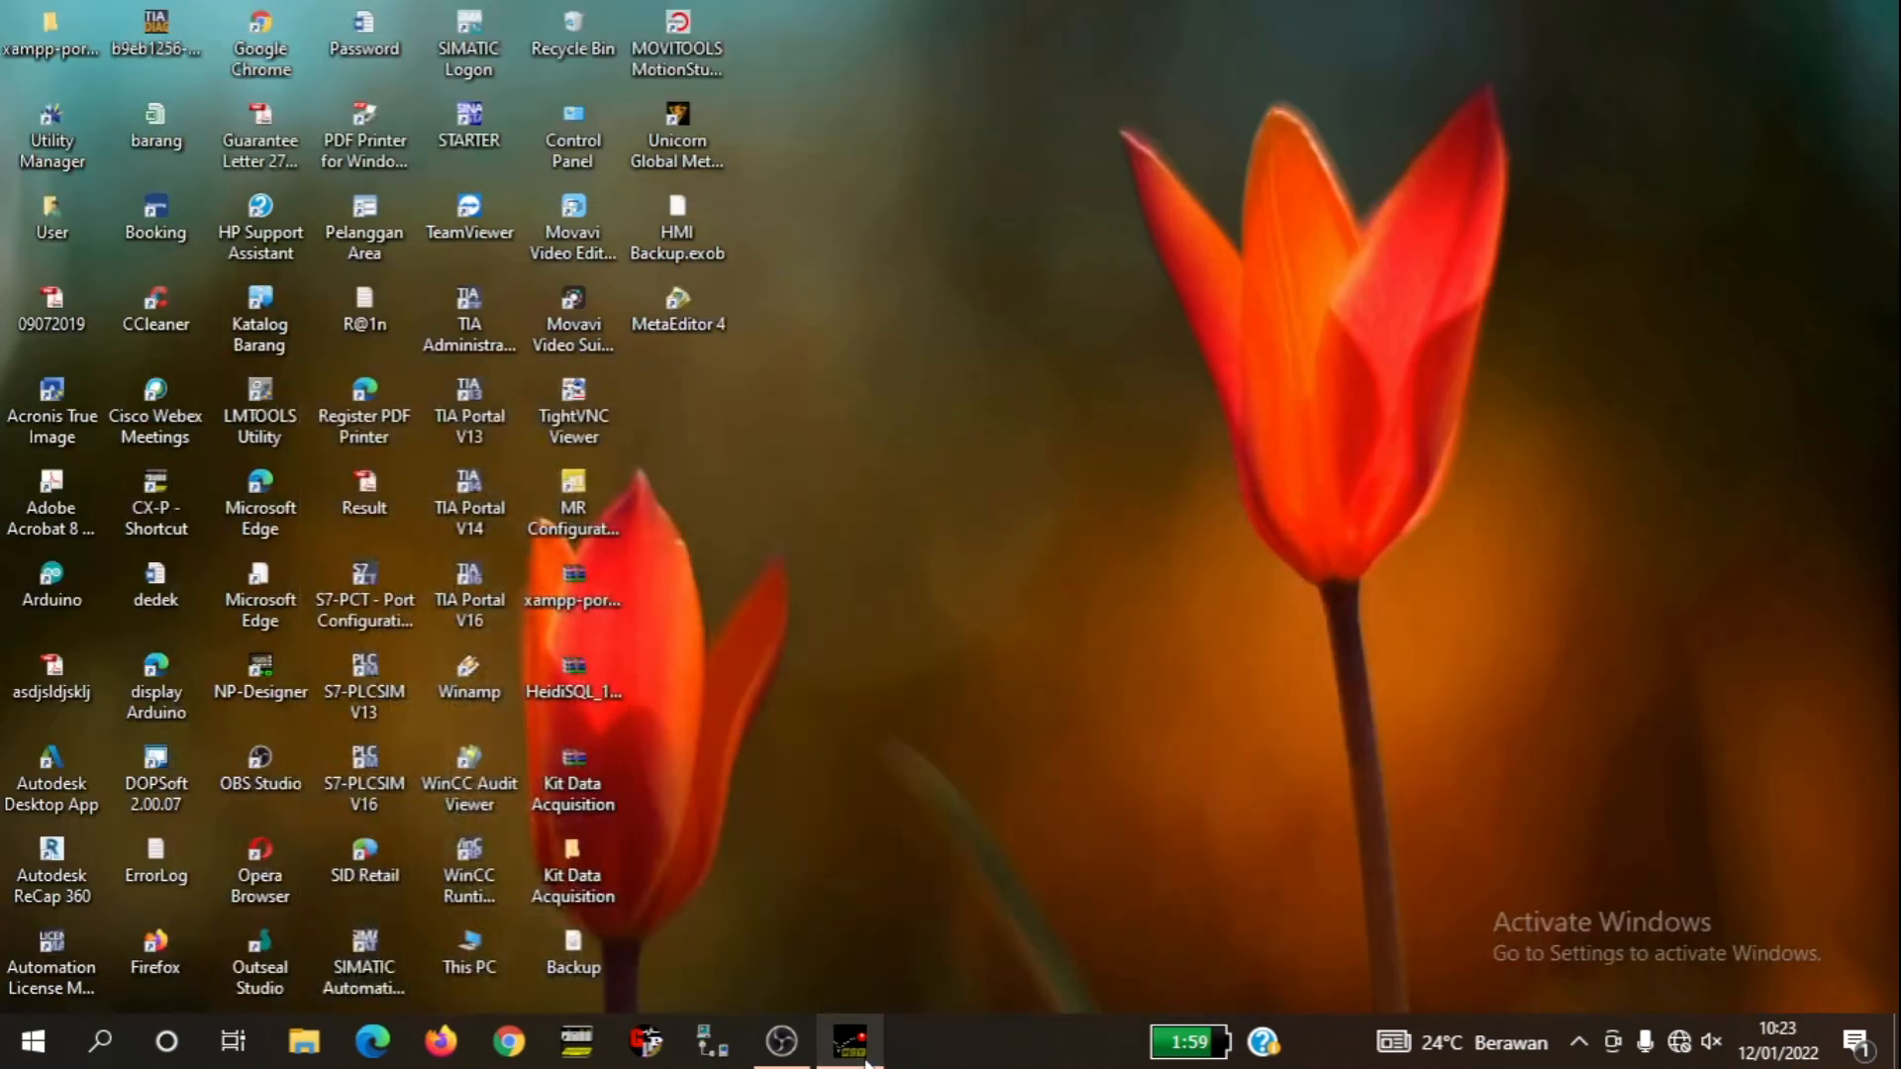